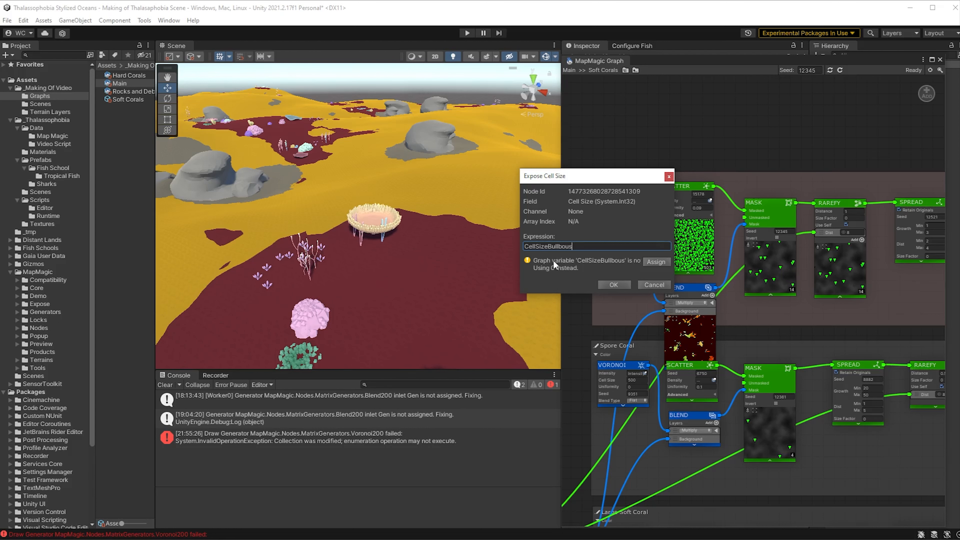
Expose the Bulbous Coral Voronoi cell size as graph variable CellSizeBullbous and set it to 500 on the Main graph's Soft Corals function
{"action": "left_click", "coordinate": [656, 263]}
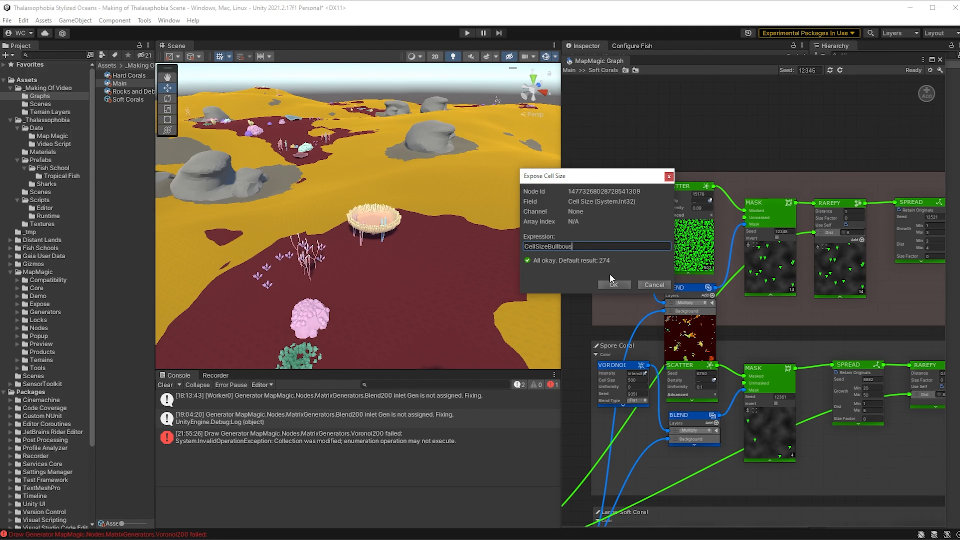
{"action": "left_click", "coordinate": [614, 286]}
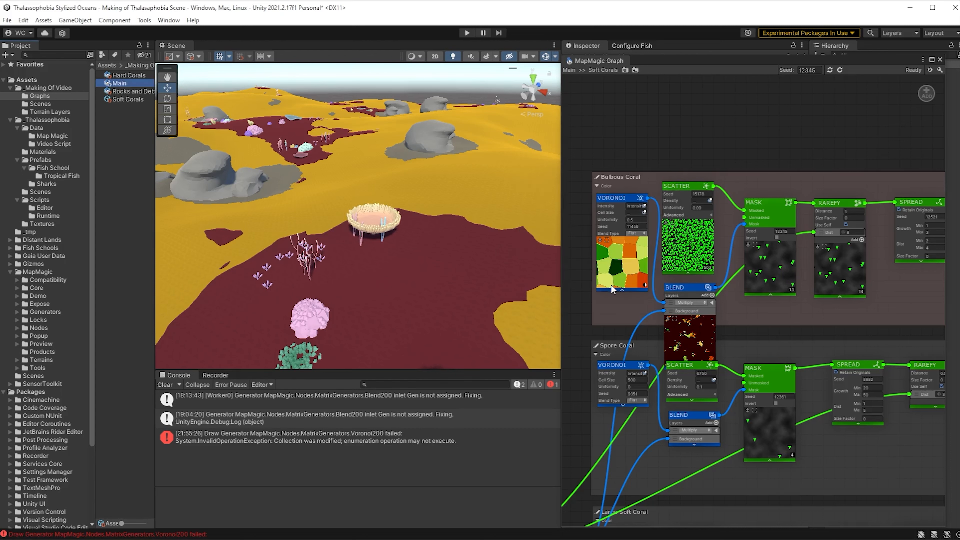
{"action": "double_click", "coordinate": [131, 85]}
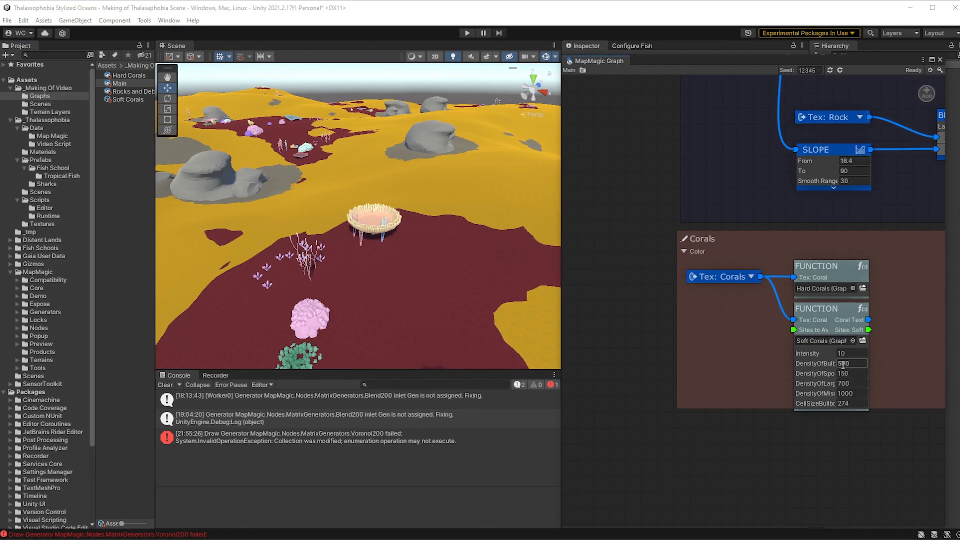
{"action": "left_click", "coordinate": [862, 404]}
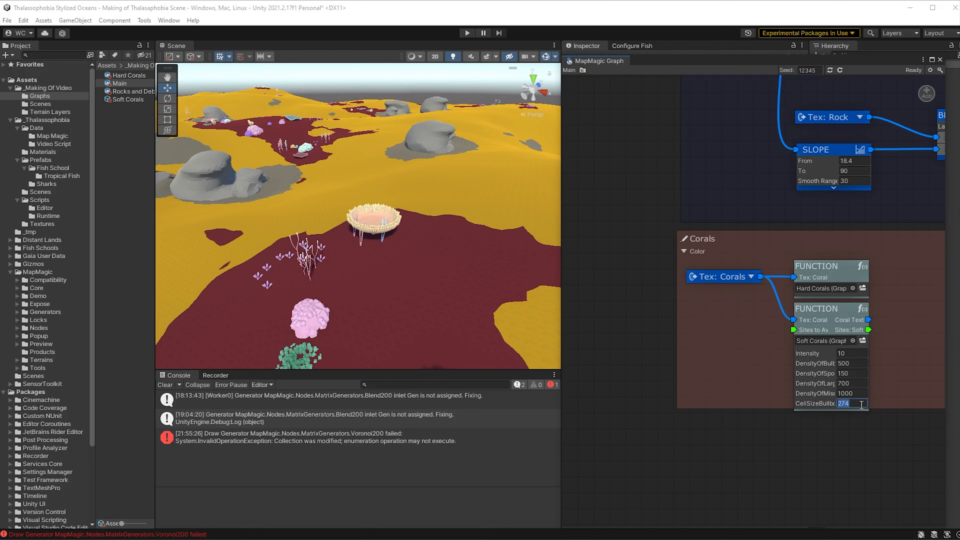
{"action": "type", "text": "500"}
{"action": "key", "text": "Return"}
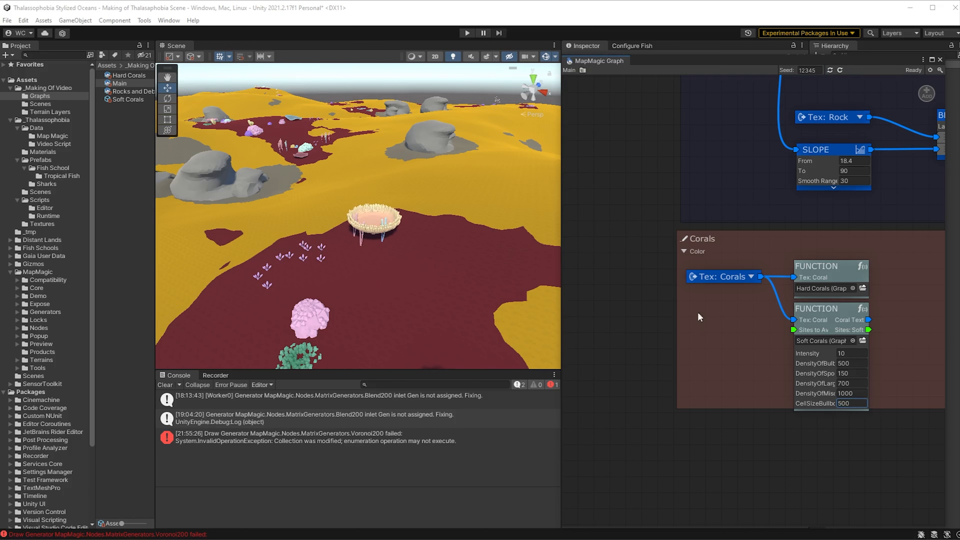
Clear the Cell Size expression of the Bulbous Coral Voronoi node in the Soft Corals graph so it is no longer exposed
{"action": "double_click", "coordinate": [827, 342]}
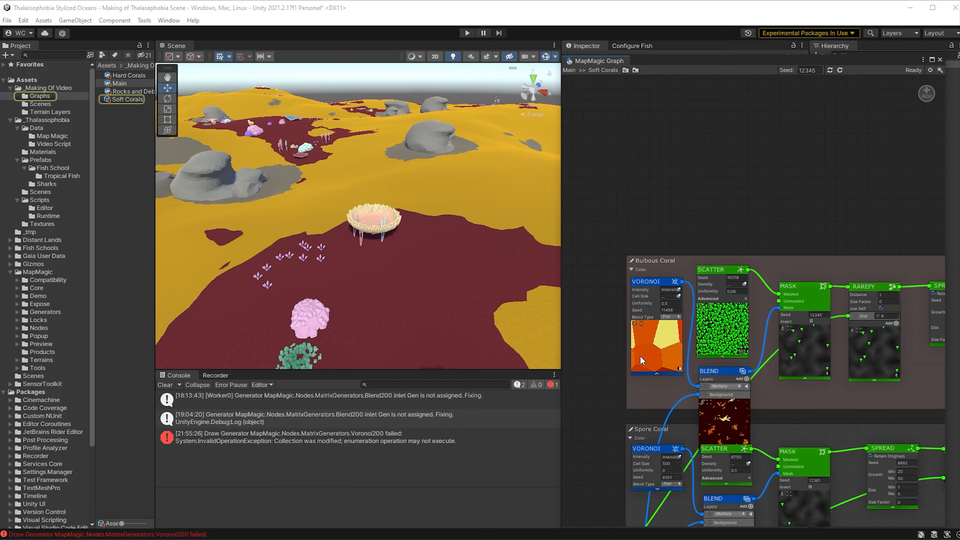
{"action": "left_click", "coordinate": [679, 296]}
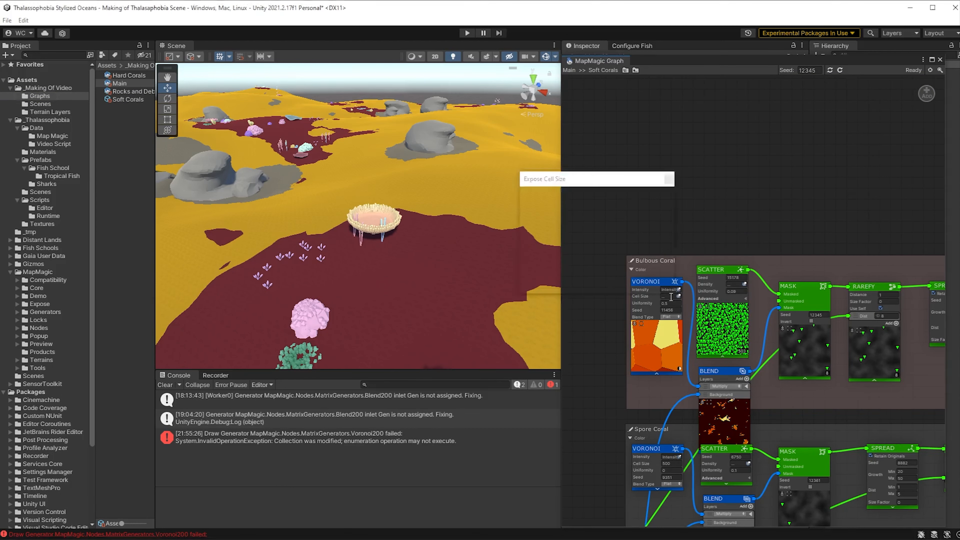
{"action": "key", "text": "BackSpace"}
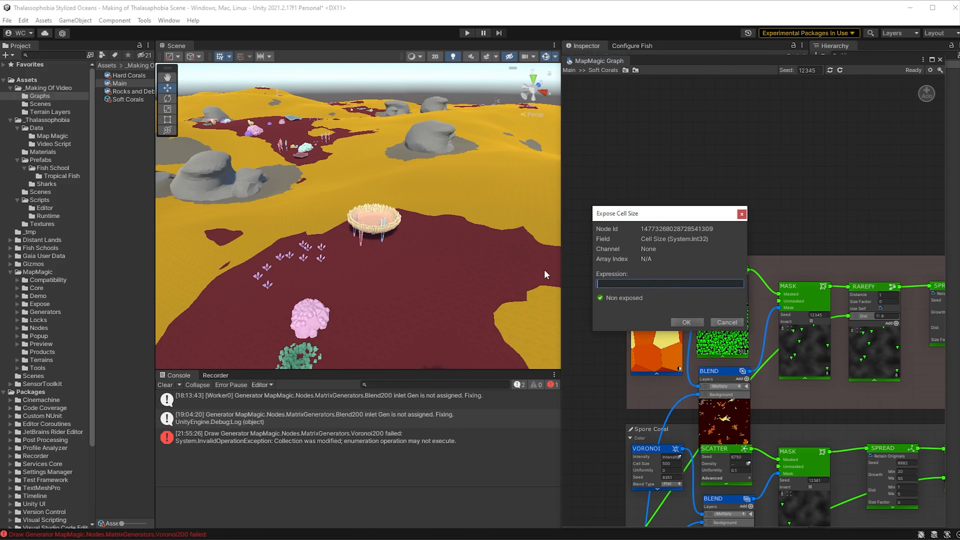
{"action": "left_click", "coordinate": [687, 321]}
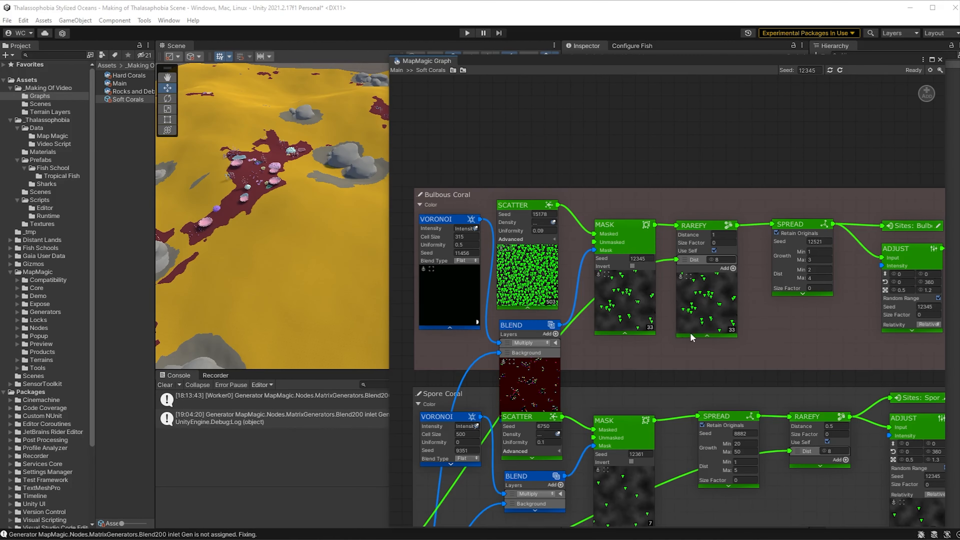
Examine the Bulbous Coral node chain from Scatter and Mask through to the Objects output
{"action": "scroll", "coordinate": [798, 336], "scroll_direction": "up", "scroll_amount": 1}
{"action": "middle_click_drag", "start_coordinate": [797, 335], "coordinate": [743, 343]}
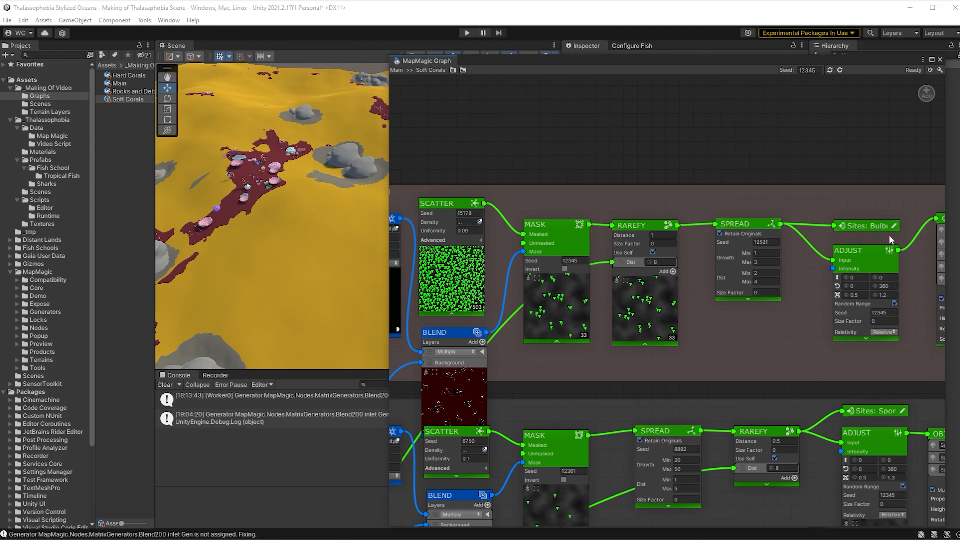
{"action": "middle_click_drag", "start_coordinate": [918, 269], "coordinate": [810, 250]}
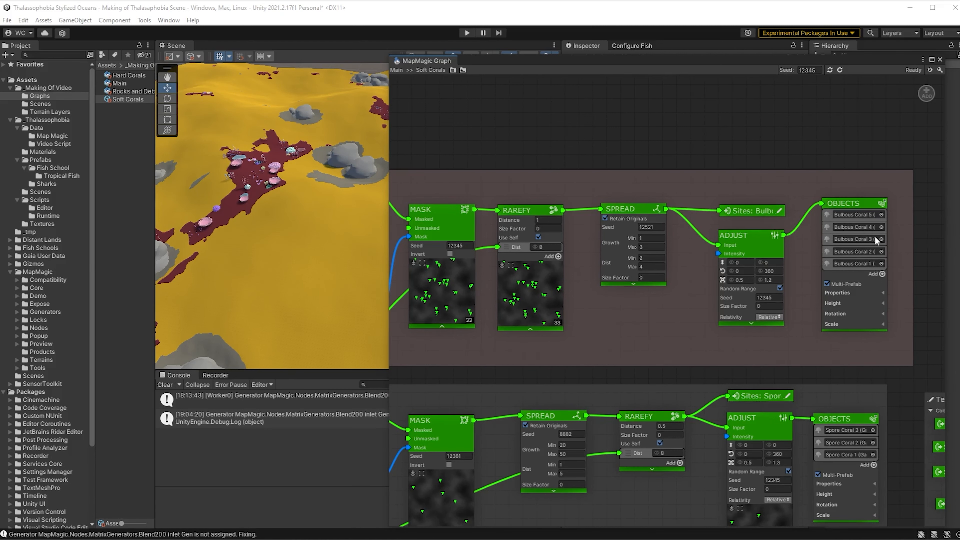
{"action": "middle_click_drag", "start_coordinate": [879, 379], "coordinate": [886, 212]}
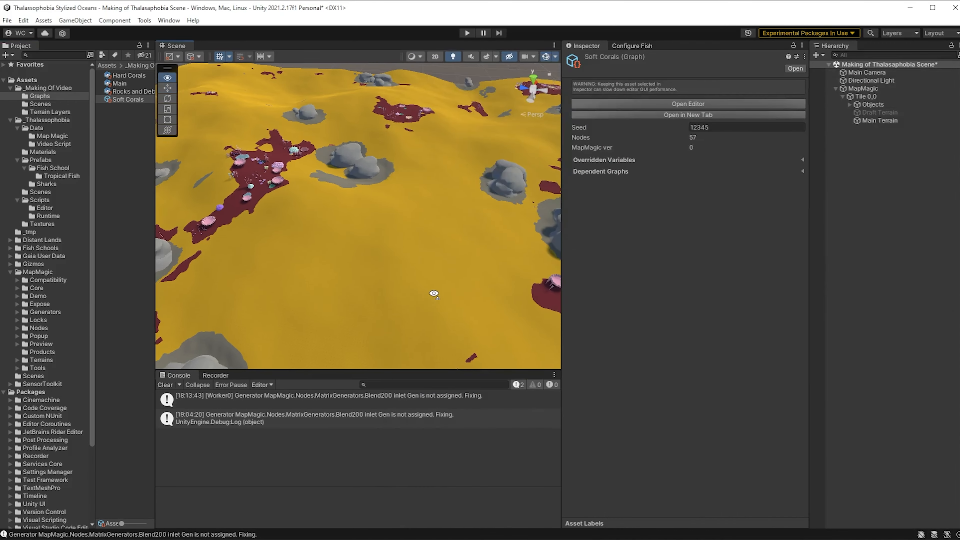
Fly through the scene to examine how the corals are distributed across the red terrain patches
{"action": "left_click_drag", "start_coordinate": [428, 289], "coordinate": [365, 268], "text": "alt"}
{"action": "key", "text": "w"}
{"action": "right_click_drag", "start_coordinate": [365, 267], "coordinate": [354, 189]}
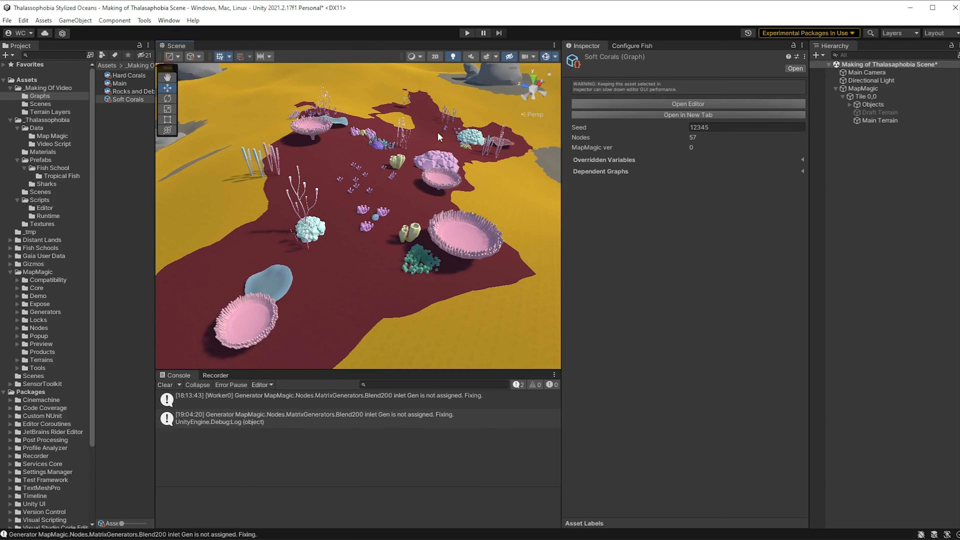
{"action": "right_click_drag", "start_coordinate": [425, 163], "coordinate": [464, 149]}
{"action": "key", "text": "w"}
{"action": "right_click_drag", "start_coordinate": [623, 117], "coordinate": [647, 123]}
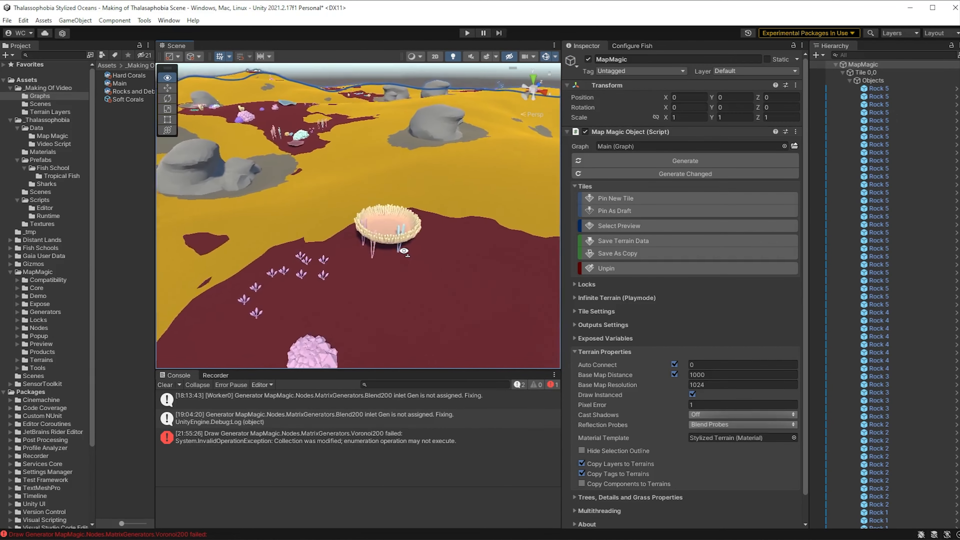
Inspect the large bowl-shaped coral up close, selecting the blue coral that pokes through it and the bowl coral itself
{"action": "right_click_drag", "start_coordinate": [404, 251], "coordinate": [426, 267]}
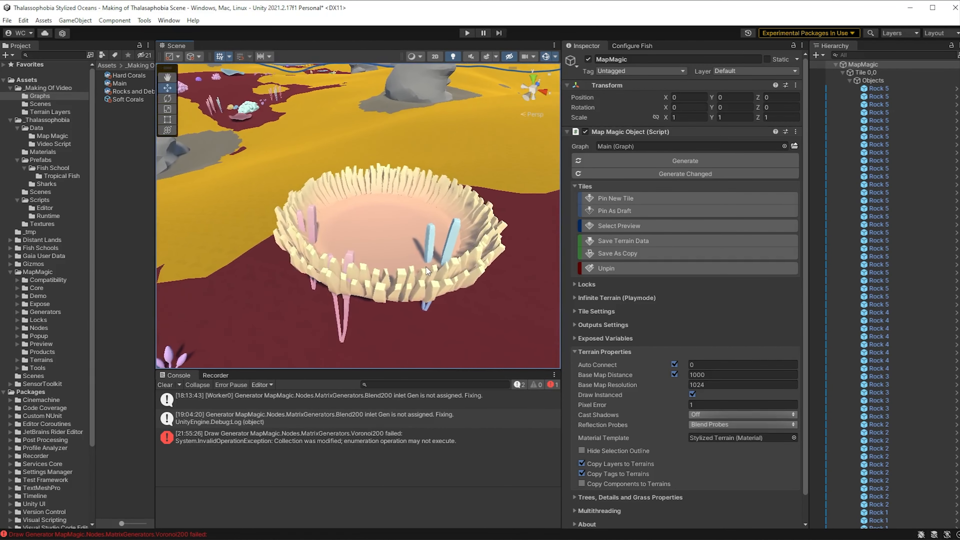
{"action": "left_click", "coordinate": [430, 243]}
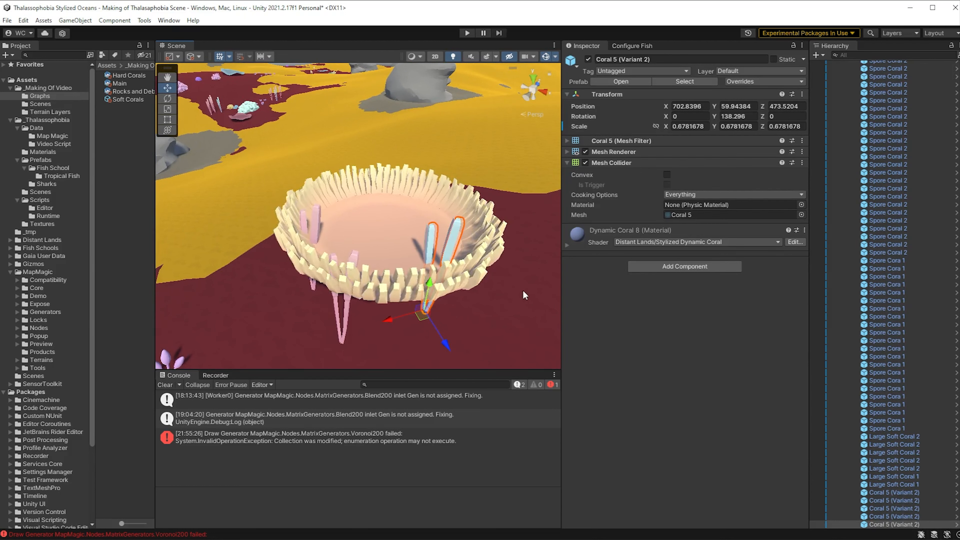
{"action": "left_click", "coordinate": [379, 229]}
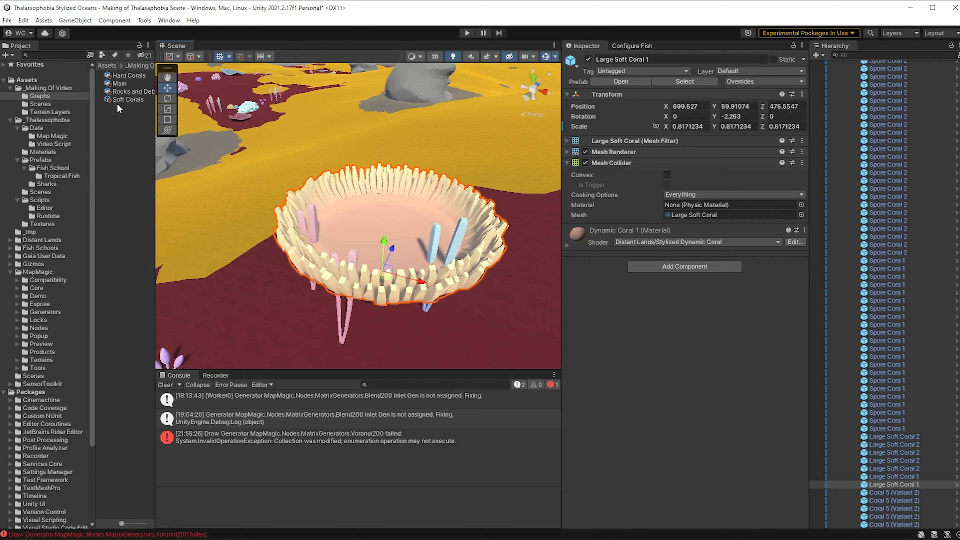
Open the Soft Corals graph and examine the Large Soft Coral and Misc Soft Corals node groups
{"action": "double_click", "coordinate": [127, 99]}
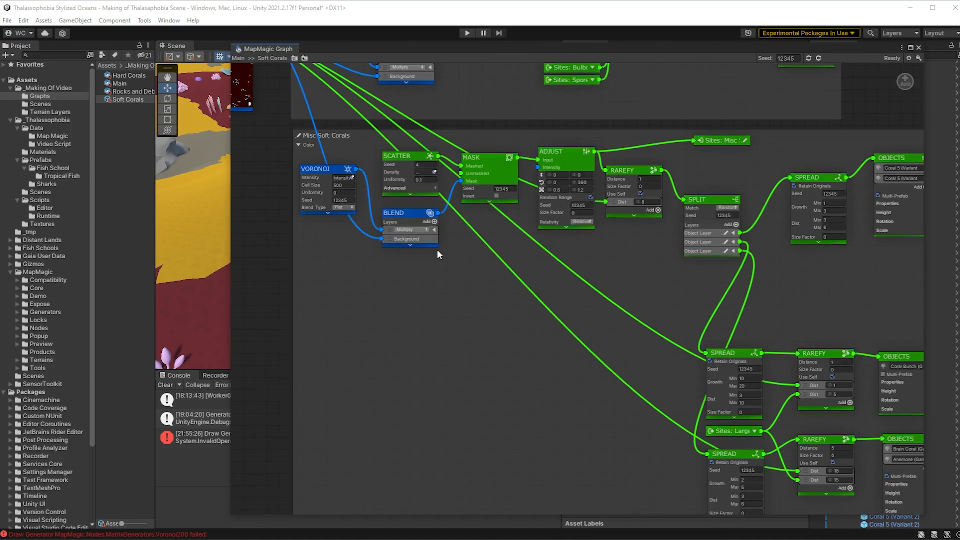
{"action": "scroll", "coordinate": [556, 279], "scroll_direction": "down", "scroll_amount": 4}
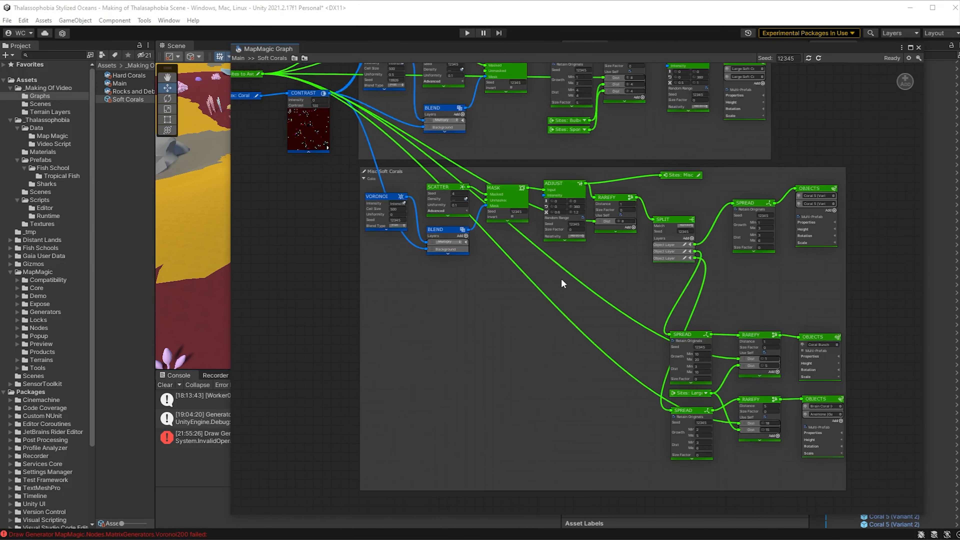
{"action": "middle_click_drag", "start_coordinate": [551, 259], "coordinate": [552, 491]}
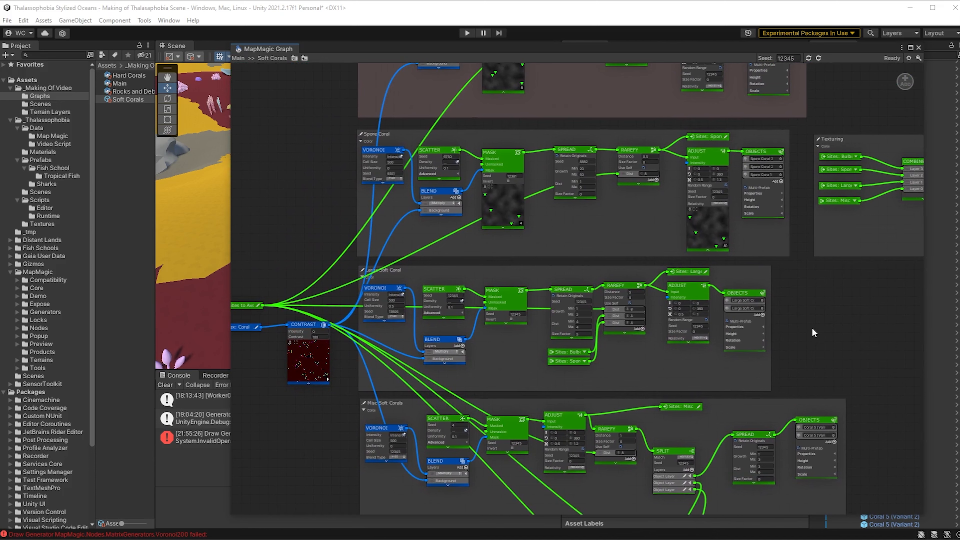
{"action": "scroll", "coordinate": [742, 304], "scroll_direction": "up", "scroll_amount": 2}
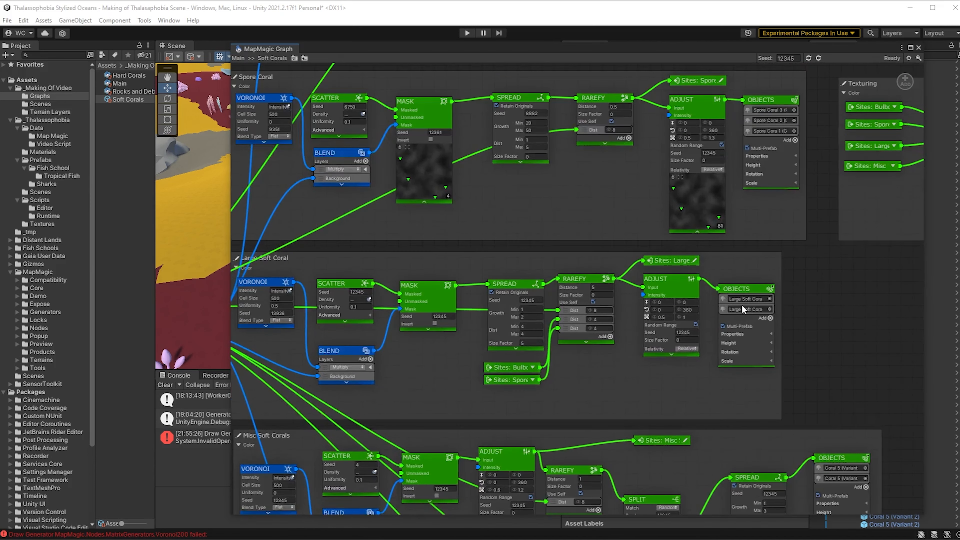
{"action": "middle_click_drag", "start_coordinate": [804, 353], "coordinate": [793, 123]}
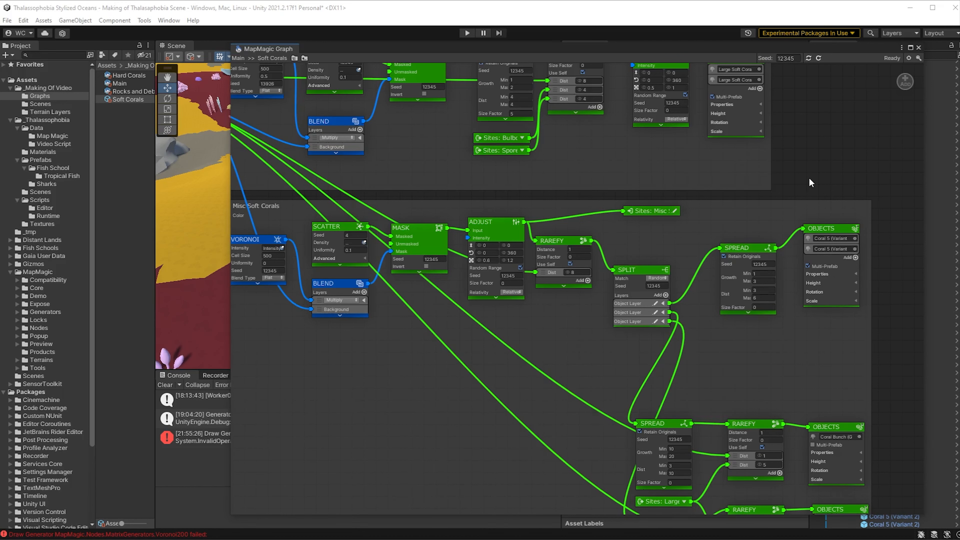
{"action": "middle_click_drag", "start_coordinate": [809, 177], "coordinate": [839, 323]}
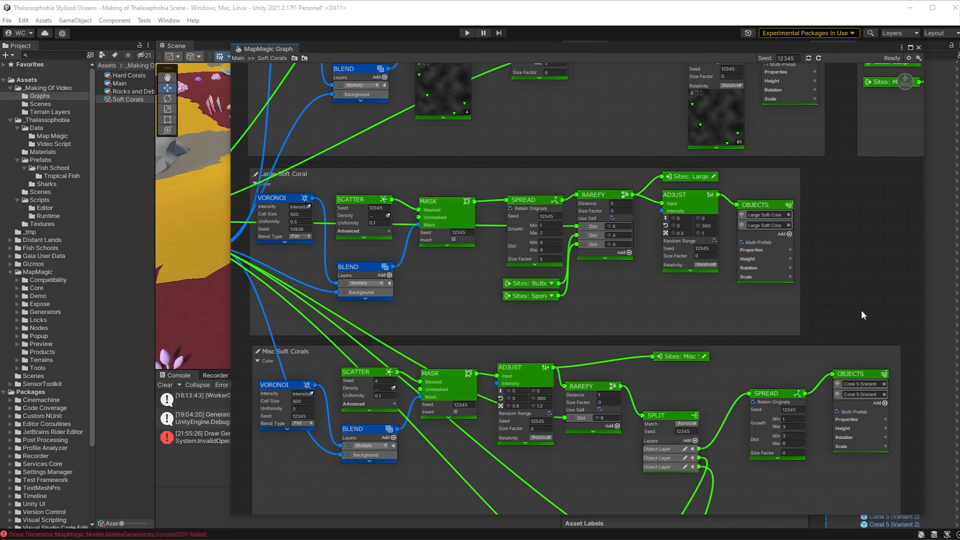
{"action": "middle_click_drag", "start_coordinate": [861, 310], "coordinate": [913, 165]}
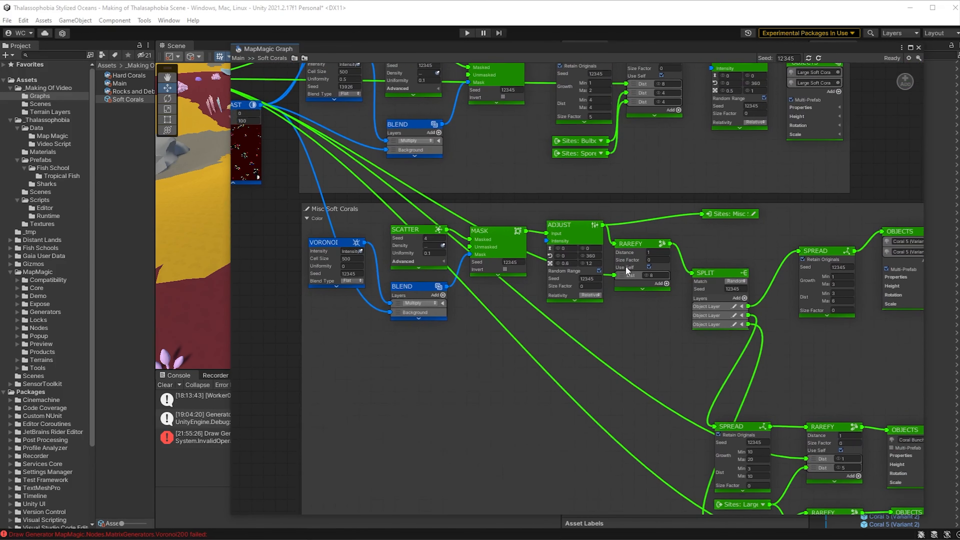
Add a green Exit portal set to Sites: Large Soft and place it below the Adjust node in the Misc Soft Corals group
{"action": "right_click", "coordinate": [473, 363]}
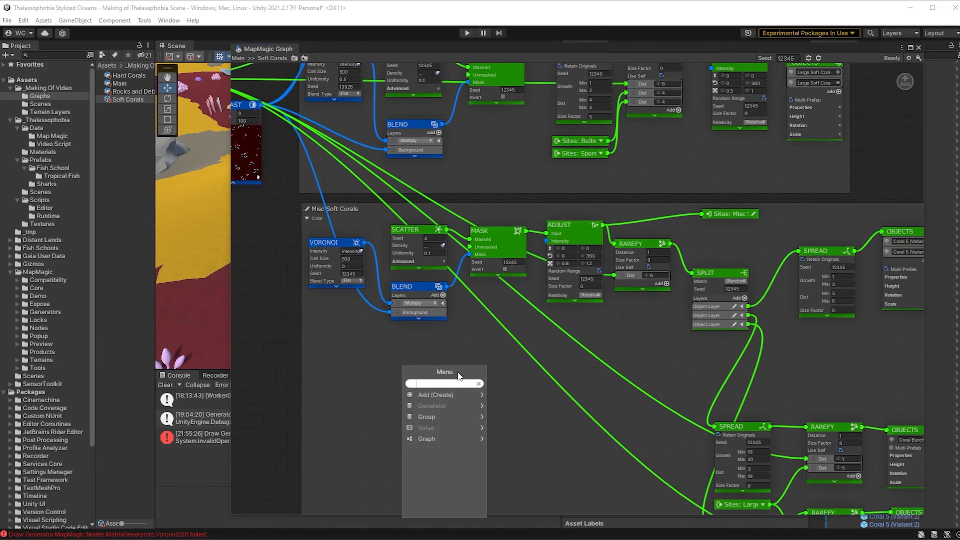
{"action": "type", "text": "exi"}
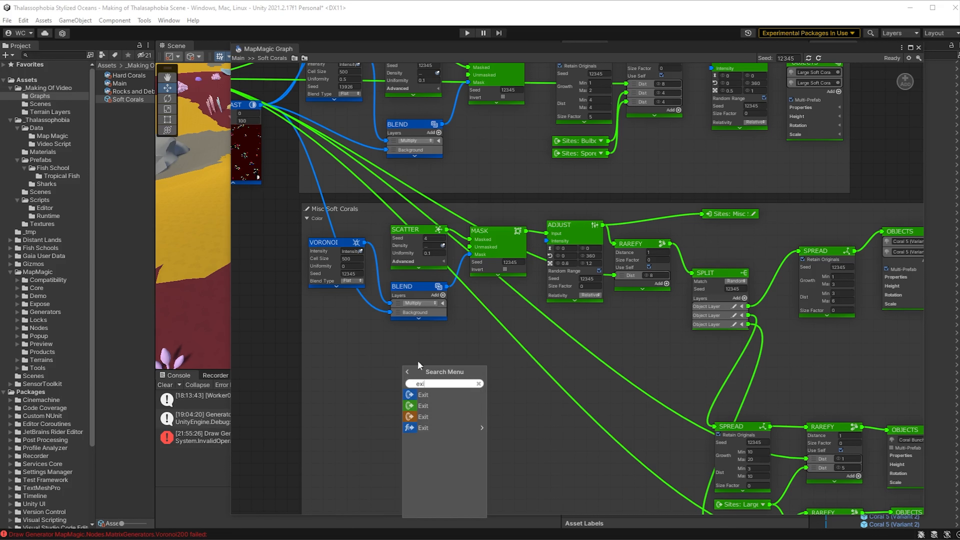
{"action": "left_click", "coordinate": [424, 405]}
{"action": "left_click", "coordinate": [466, 372]}
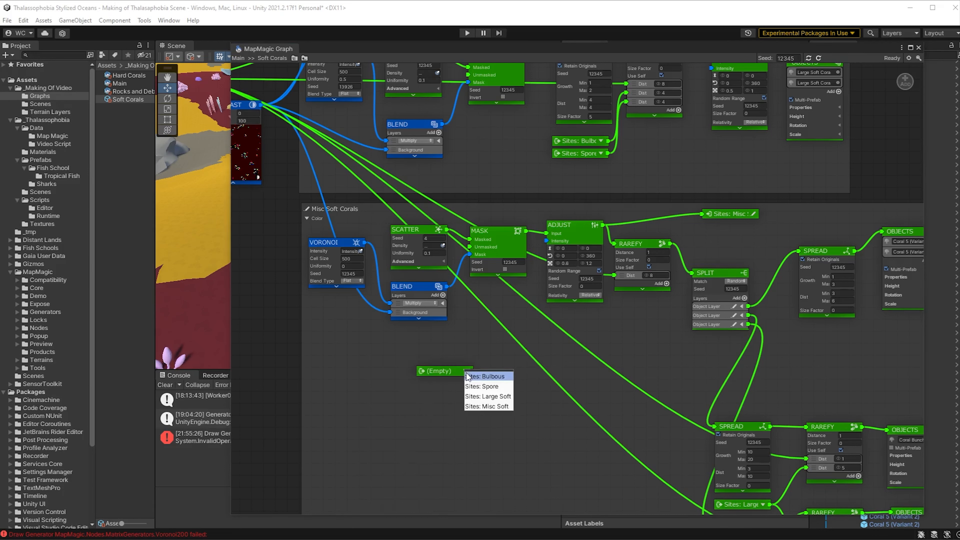
{"action": "left_click", "coordinate": [503, 396]}
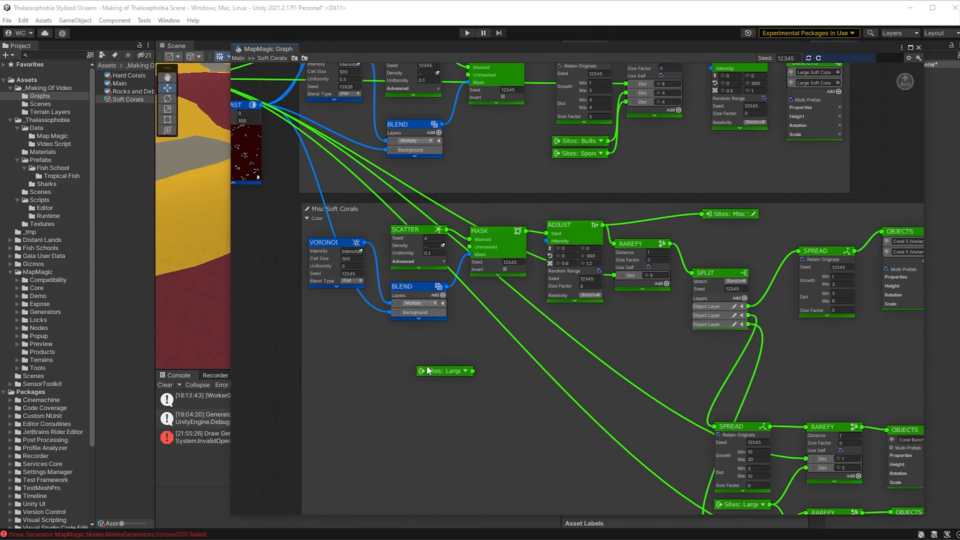
{"action": "left_click_drag", "start_coordinate": [437, 372], "coordinate": [565, 343]}
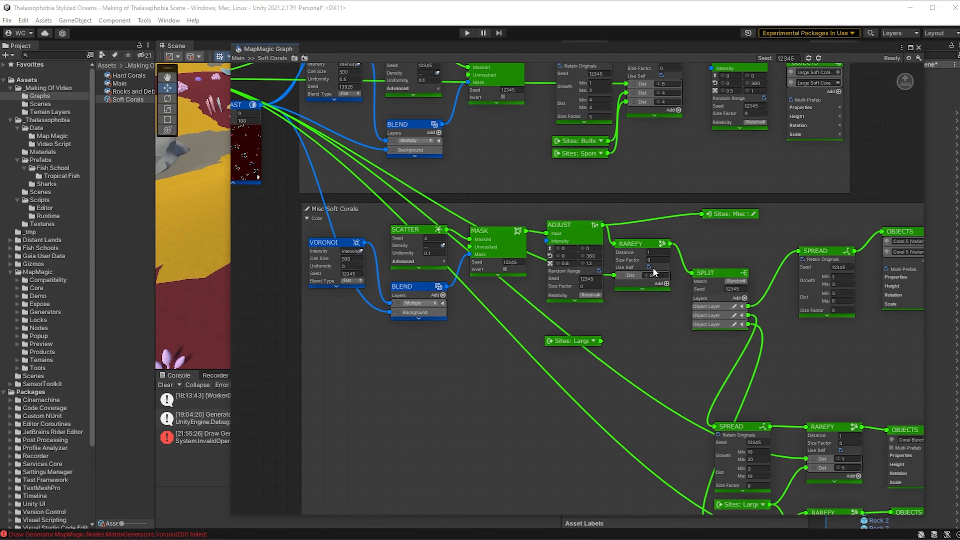
Make room around the Misc Soft Corals Rarefy node, add a second Dist input to it, and connect the Sites: Large Soft portal
{"action": "left_click_drag", "start_coordinate": [717, 270], "coordinate": [742, 265]}
{"action": "left_click_drag", "start_coordinate": [639, 244], "coordinate": [666, 262]}
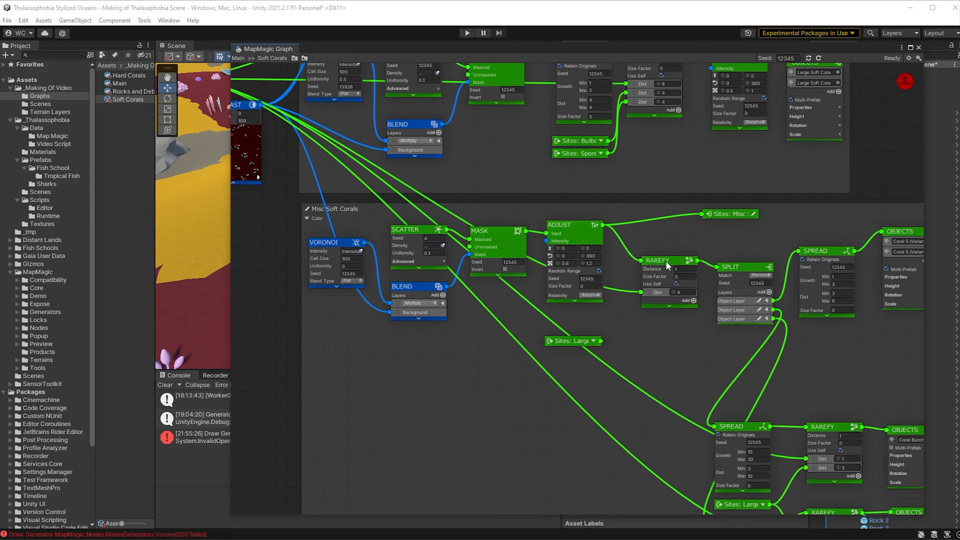
{"action": "left_click", "coordinate": [694, 301]}
{"action": "left_click_drag", "start_coordinate": [601, 341], "coordinate": [642, 302]}
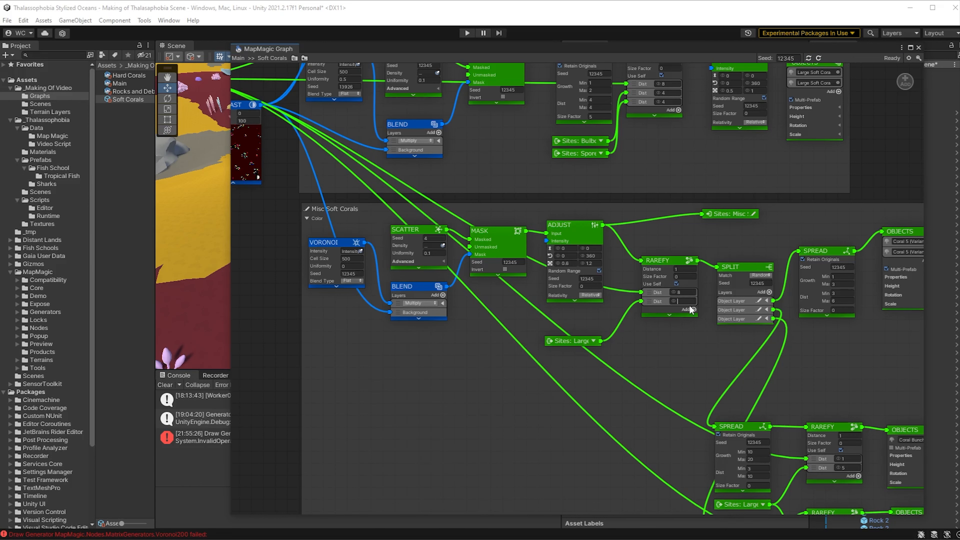
{"action": "key", "text": "Return"}
{"action": "left_click_drag", "start_coordinate": [230, 235], "coordinate": [505, 228]}
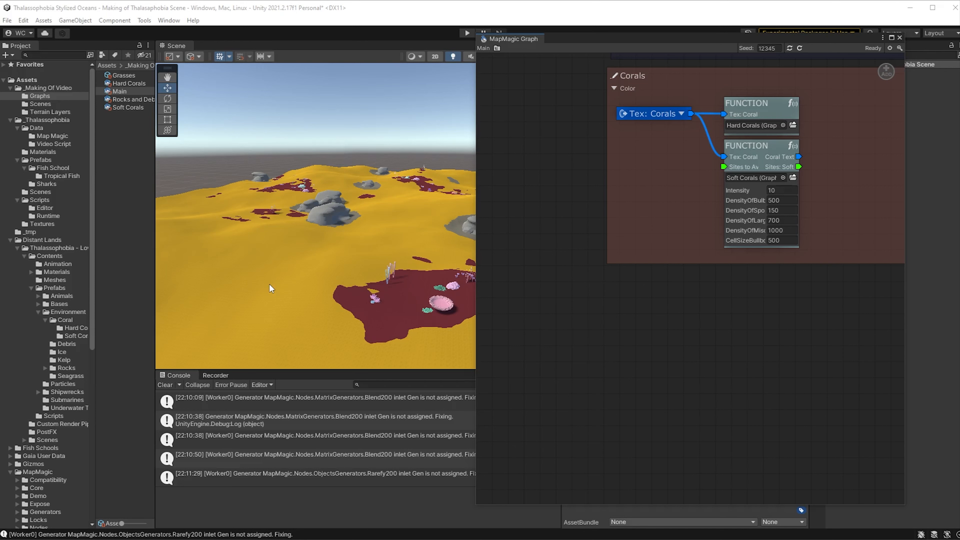
Open the Grasses graph and look over its Billboards and Short Seagrass groups
{"action": "double_click", "coordinate": [128, 74]}
{"action": "scroll", "coordinate": [682, 392], "scroll_direction": "down", "scroll_amount": 4}
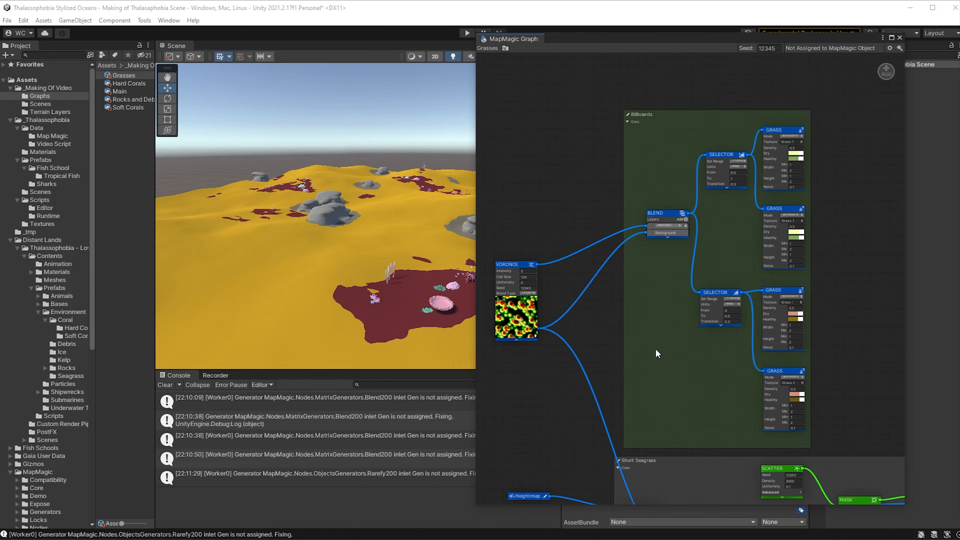
{"action": "middle_click_drag", "start_coordinate": [605, 384], "coordinate": [610, 283]}
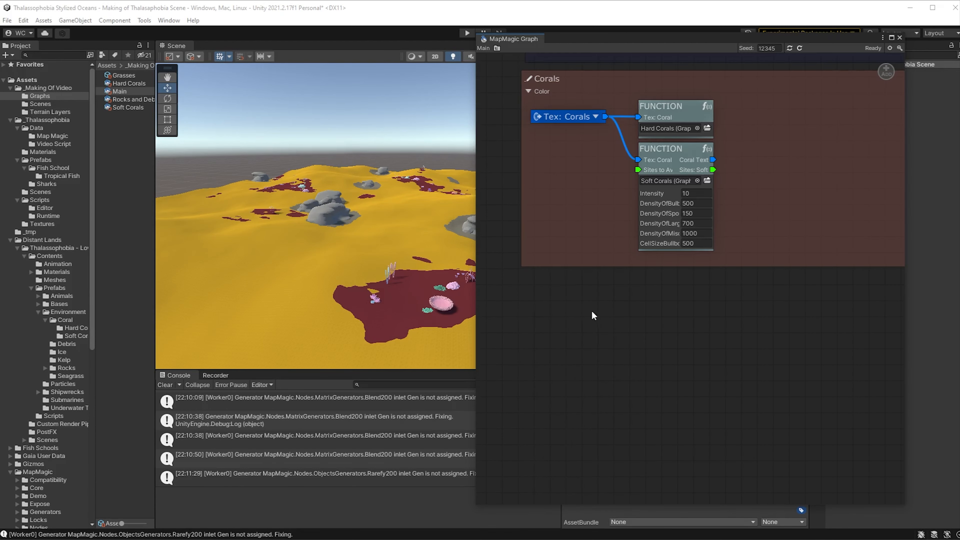
Add a Function node below the Corals group in the Main graph and assign the Grasses graph to it
{"action": "right_click", "coordinate": [586, 326]}
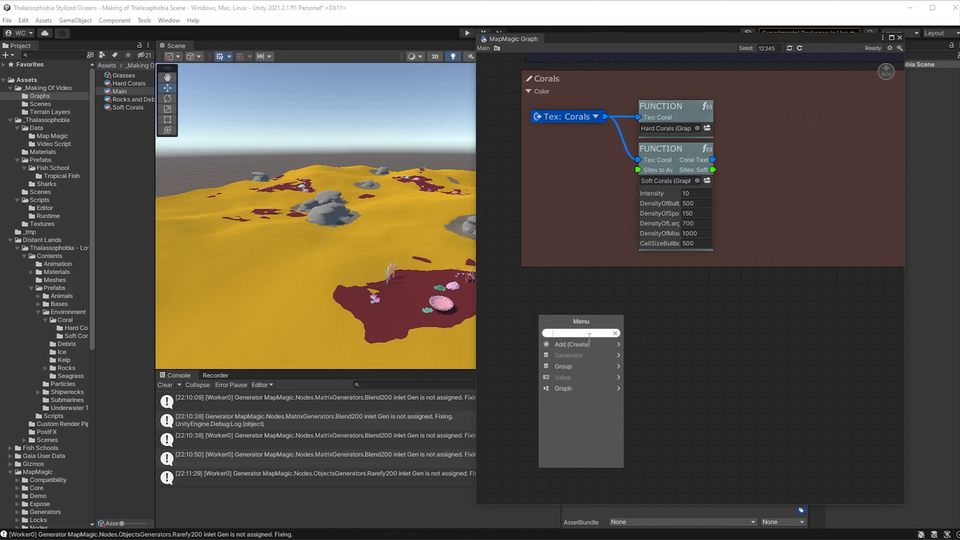
{"action": "type", "text": "func"}
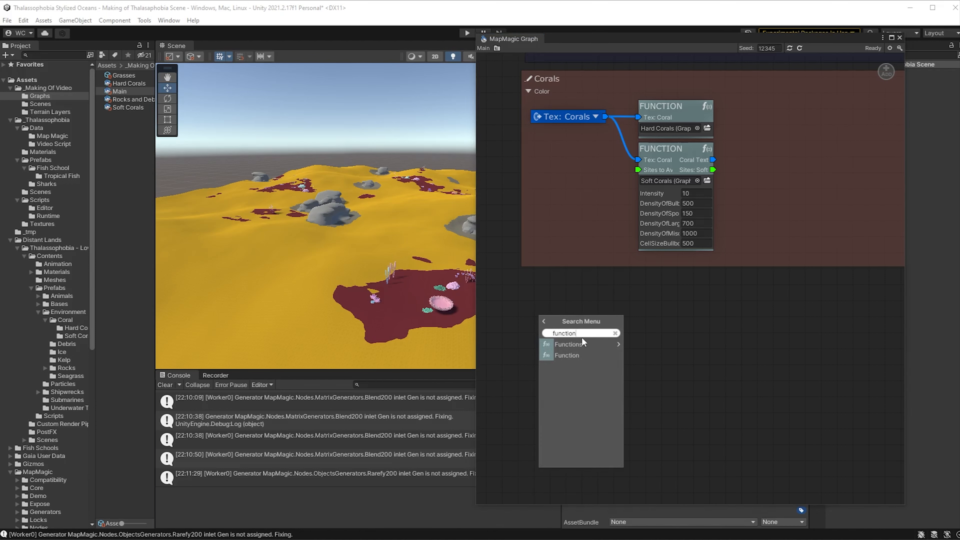
{"action": "type", "text": "tion"}
{"action": "left_click", "coordinate": [578, 356]}
{"action": "left_click_drag", "start_coordinate": [575, 320], "coordinate": [699, 346]}
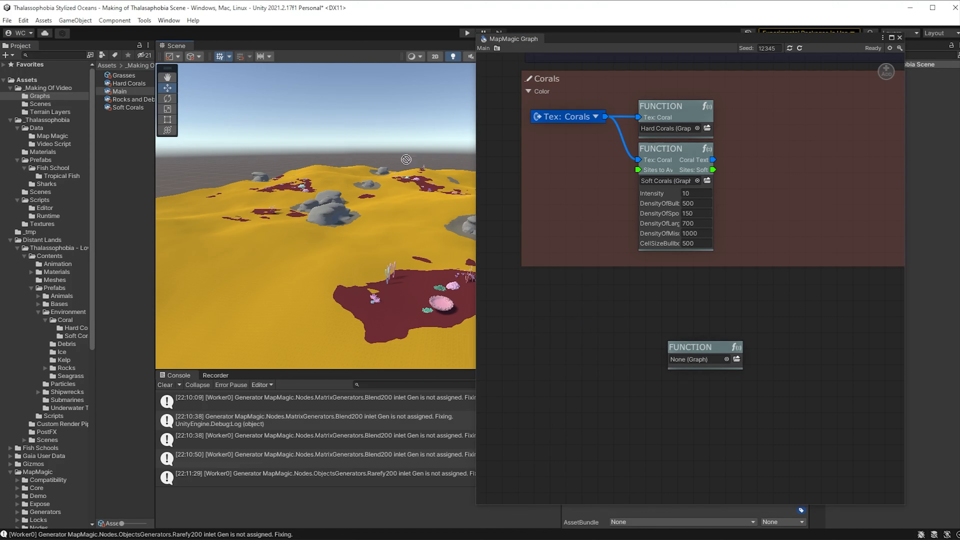
{"action": "left_click_drag", "start_coordinate": [406, 159], "coordinate": [694, 360]}
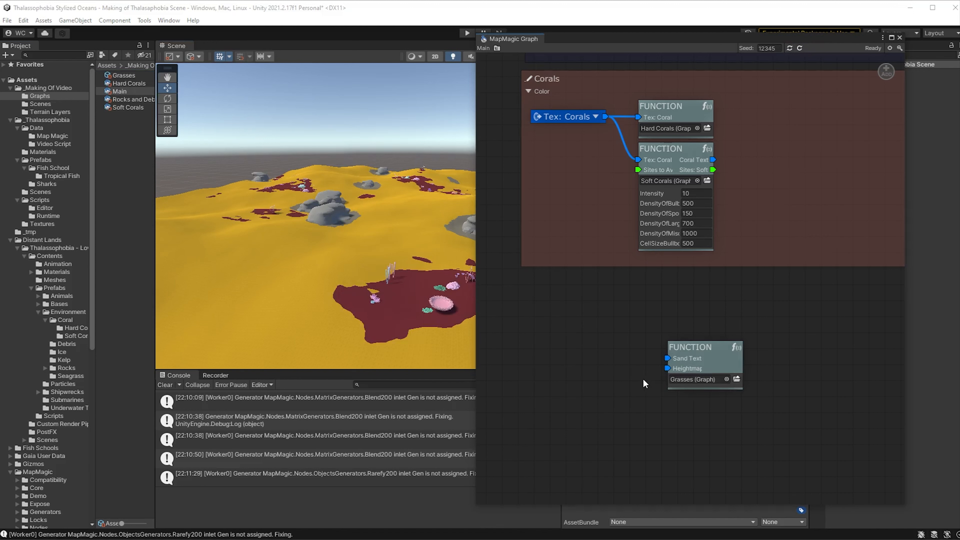
Add a blue Exit portal beside the Grasses function node and check which portal sources it offers
{"action": "right_click", "coordinate": [569, 349]}
{"action": "type", "text": "exit"}
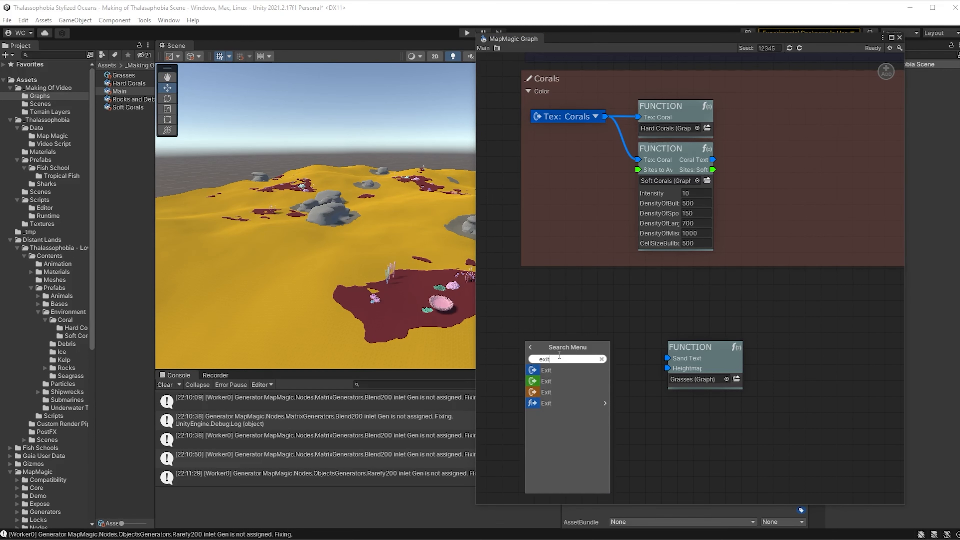
{"action": "left_click", "coordinate": [553, 371]}
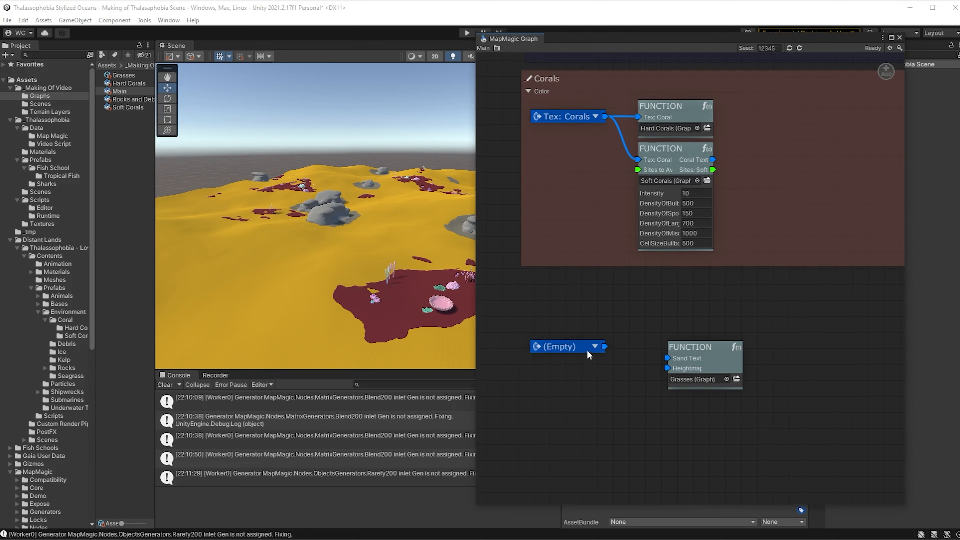
{"action": "left_click", "coordinate": [594, 347]}
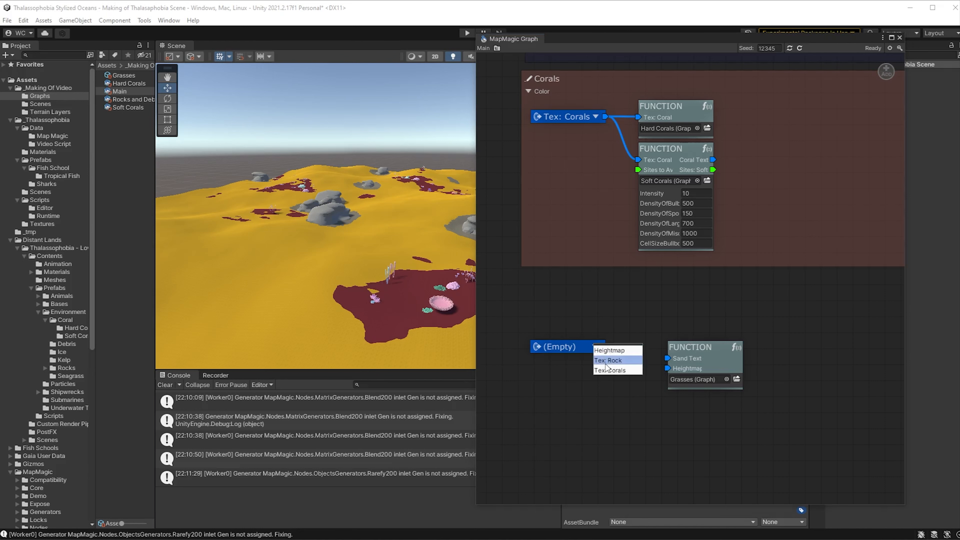
{"action": "left_click", "coordinate": [573, 364]}
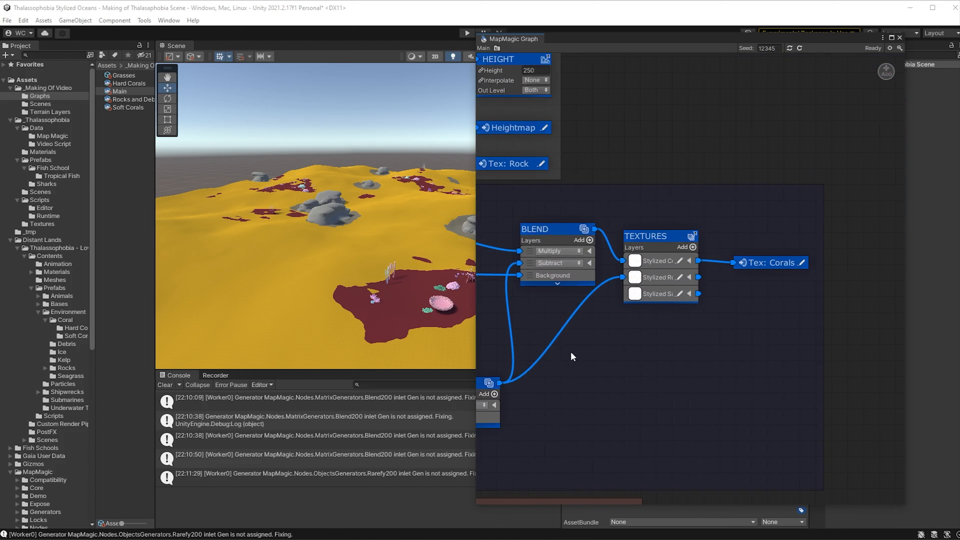
Add a blue Enter portal named Tex: Sand below Tex: Corals and connect the Textures node's third layer output to it
{"action": "right_click", "coordinate": [740, 309]}
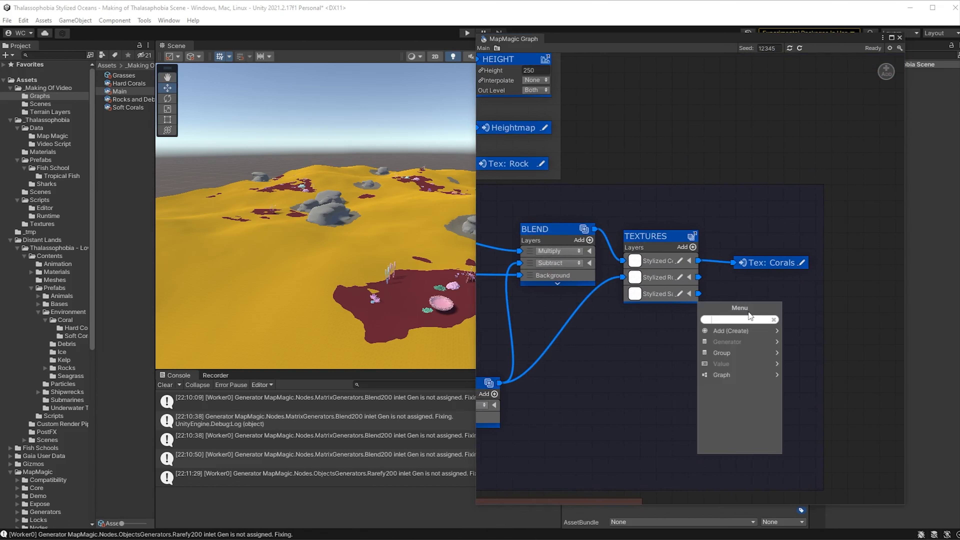
{"action": "type", "text": "ent"}
{"action": "left_click", "coordinate": [727, 341]}
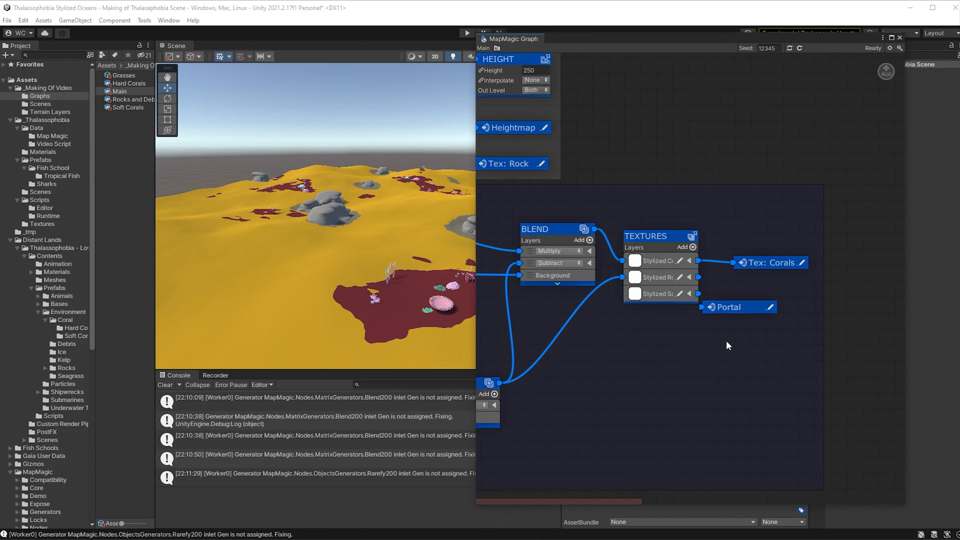
{"action": "left_click_drag", "start_coordinate": [749, 308], "coordinate": [779, 296]}
{"action": "left_click", "coordinate": [801, 296]}
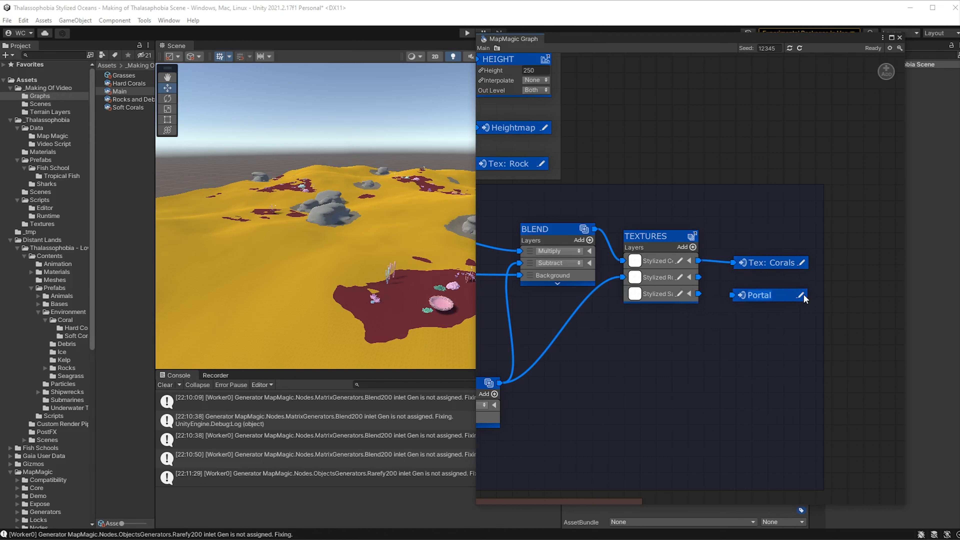
{"action": "type", "text": "Tex: Sand"}
{"action": "left_click_drag", "start_coordinate": [701, 294], "coordinate": [734, 295]}
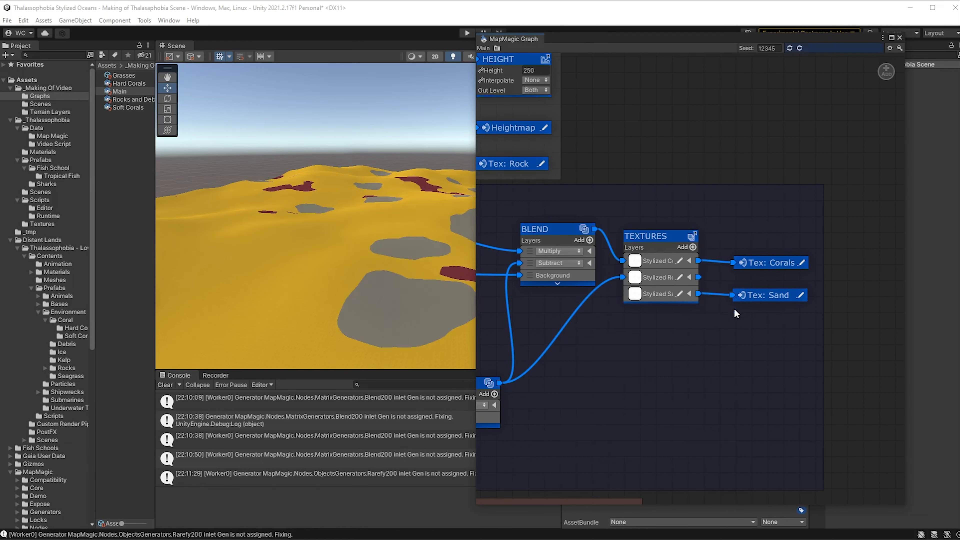
Connect the empty Exit portal to the Grasses function's Sand Text input and set the portal to Tex: Sand
{"action": "middle_click_drag", "start_coordinate": [612, 434], "coordinate": [858, 246]}
{"action": "middle_click_drag", "start_coordinate": [605, 498], "coordinate": [765, 319]}
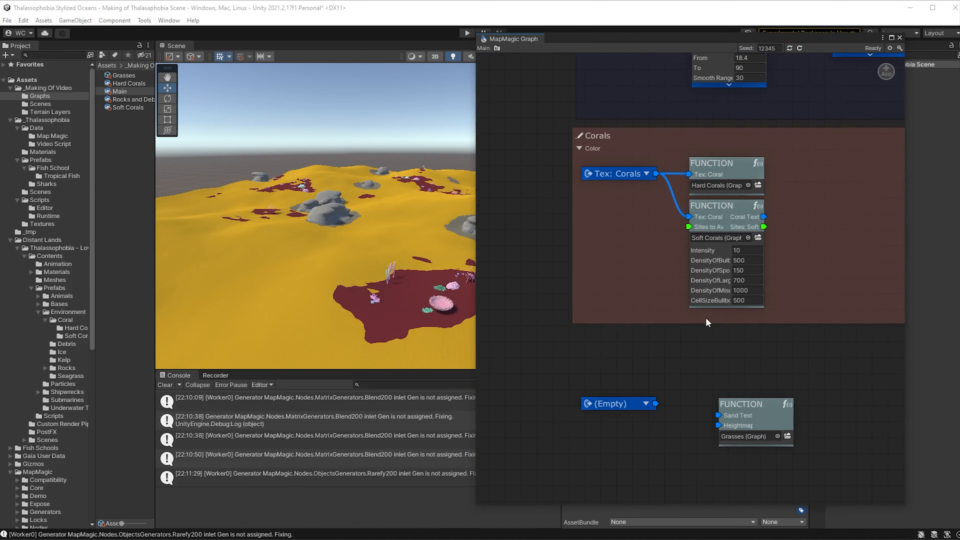
{"action": "middle_click_drag", "start_coordinate": [706, 319], "coordinate": [728, 244]}
{"action": "left_click_drag", "start_coordinate": [678, 330], "coordinate": [740, 341]}
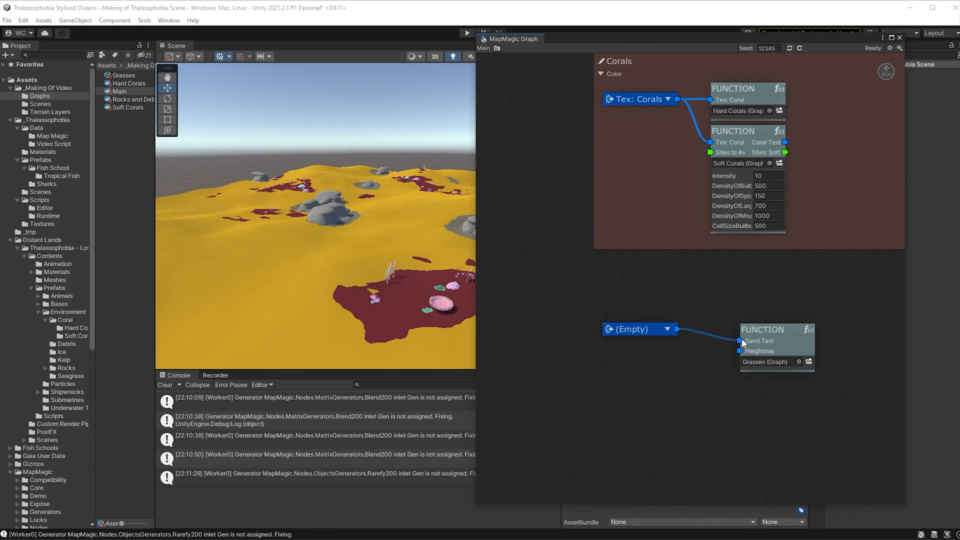
{"action": "left_click", "coordinate": [663, 333]}
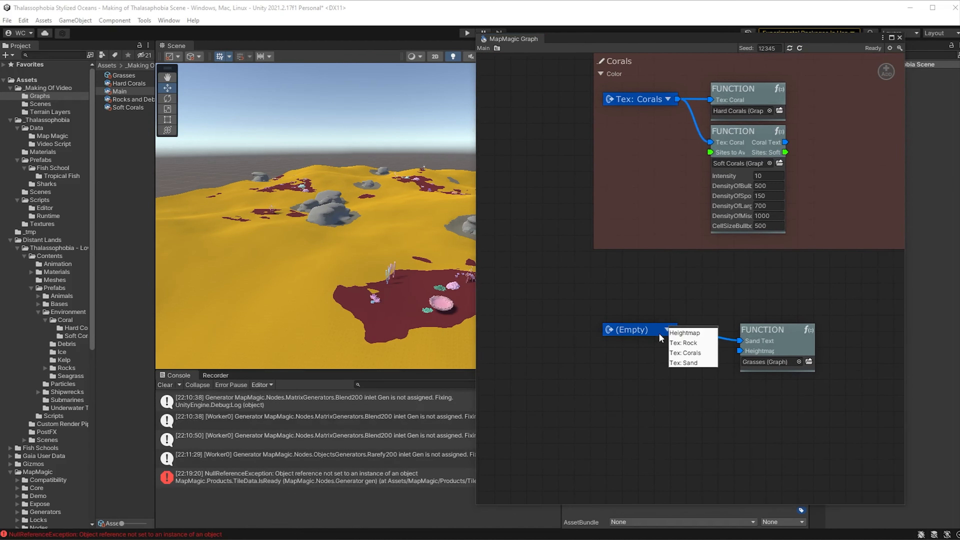
{"action": "left_click", "coordinate": [692, 363]}
Add a blue Exit portal set to Heightmap, connect it to the Grasses function's Heightmap input, and align it under Tex: Sand
{"action": "right_click", "coordinate": [614, 358]}
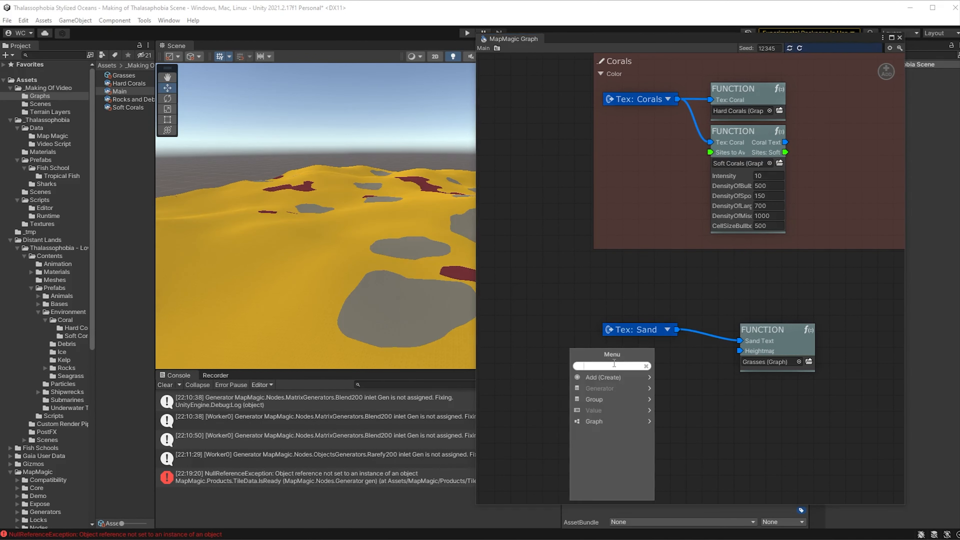
{"action": "type", "text": "portal"}
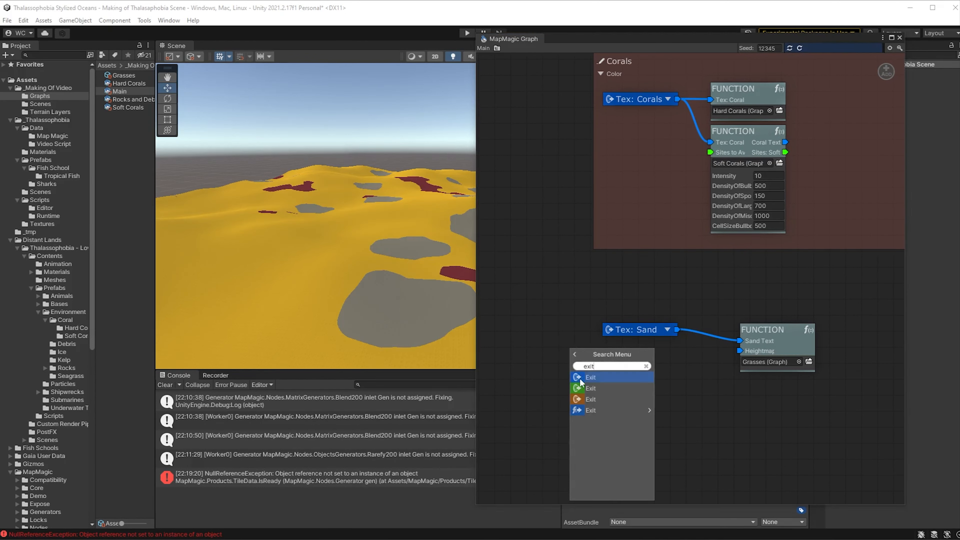
{"action": "left_click", "coordinate": [587, 380]}
{"action": "left_click", "coordinate": [642, 354]}
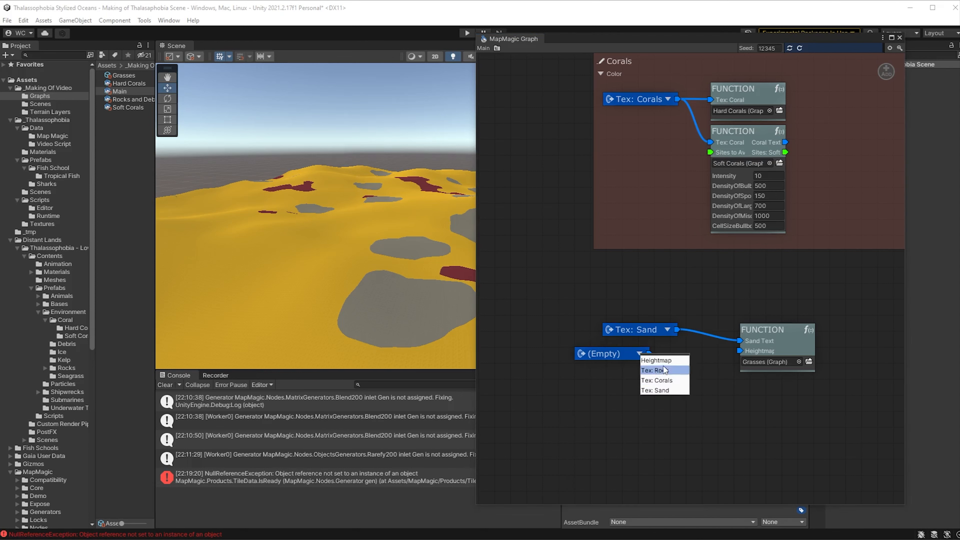
{"action": "left_click", "coordinate": [650, 361]}
{"action": "left_click_drag", "start_coordinate": [651, 356], "coordinate": [741, 352]}
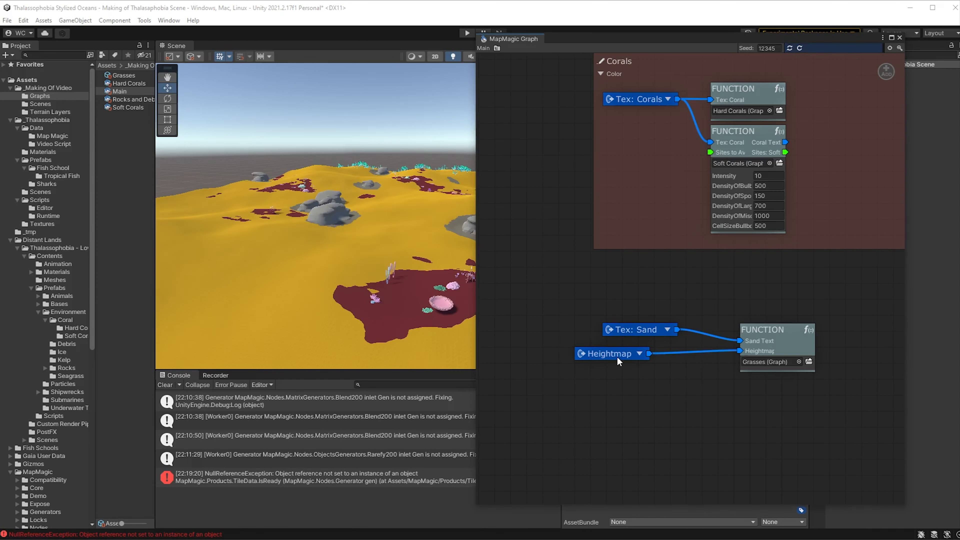
{"action": "left_click_drag", "start_coordinate": [617, 357], "coordinate": [646, 359]}
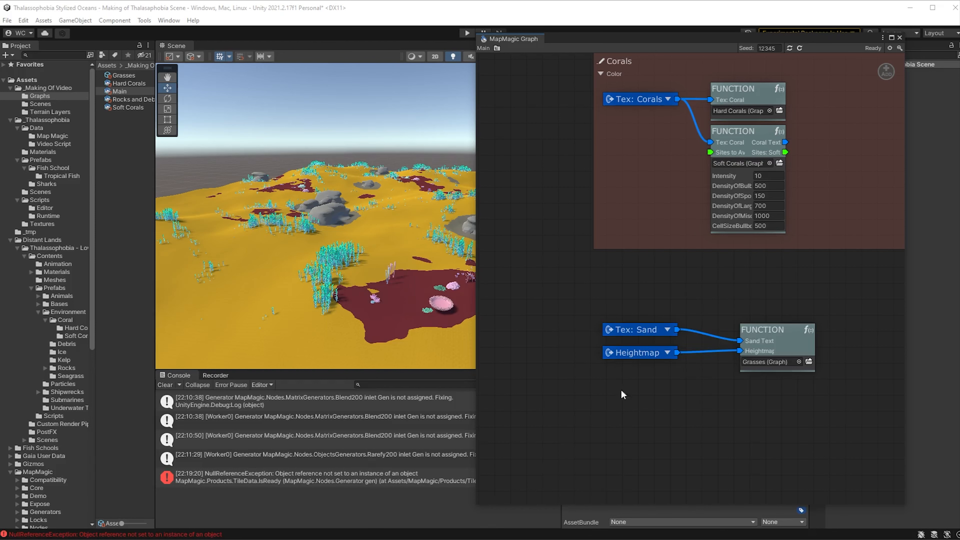
Open the Grasses graph from its function node and collapse the Cavity and Blend previews in the Short Seagrass group
{"action": "double_click", "coordinate": [754, 363]}
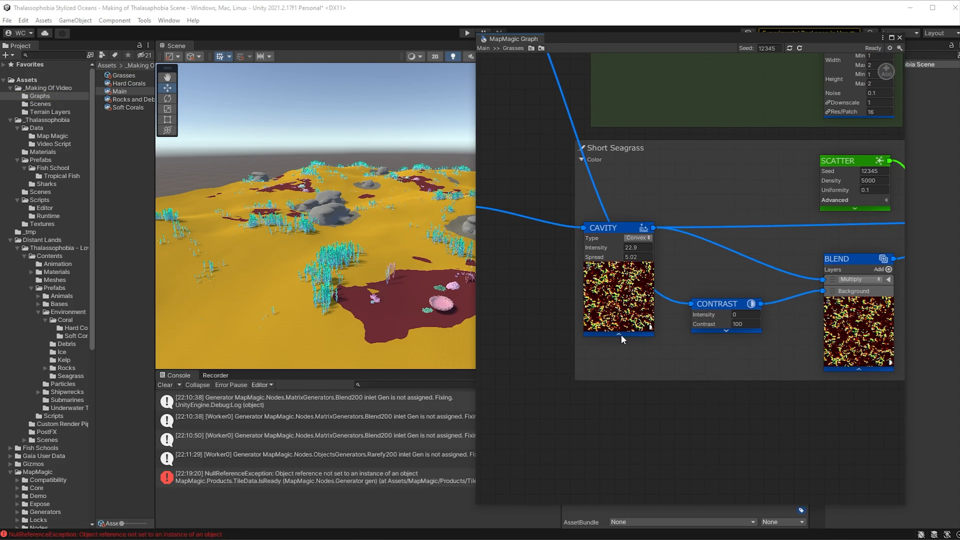
{"action": "left_click", "coordinate": [620, 335]}
{"action": "left_click", "coordinate": [860, 370]}
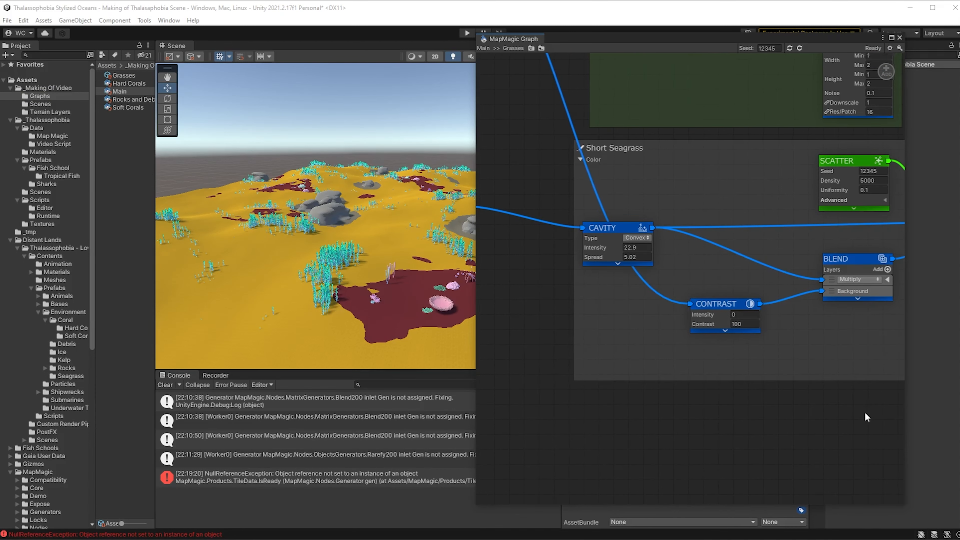
Locate the Short Seagrass prefab used by the Objects node and examine its preview in the Inspector
{"action": "middle_click_drag", "start_coordinate": [866, 414], "coordinate": [582, 420]}
{"action": "middle_click_drag", "start_coordinate": [813, 384], "coordinate": [526, 383]}
{"action": "left_click", "coordinate": [662, 260]}
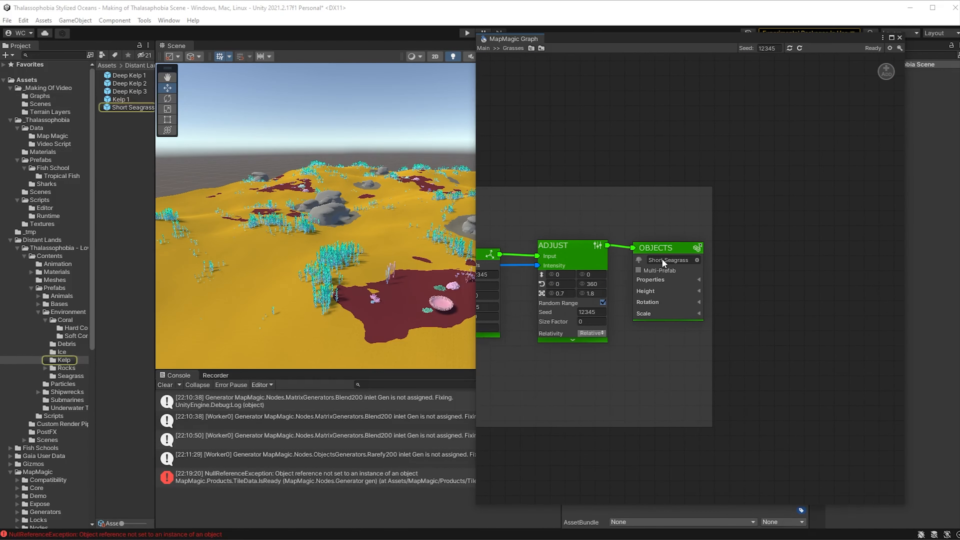
{"action": "left_click", "coordinate": [128, 109]}
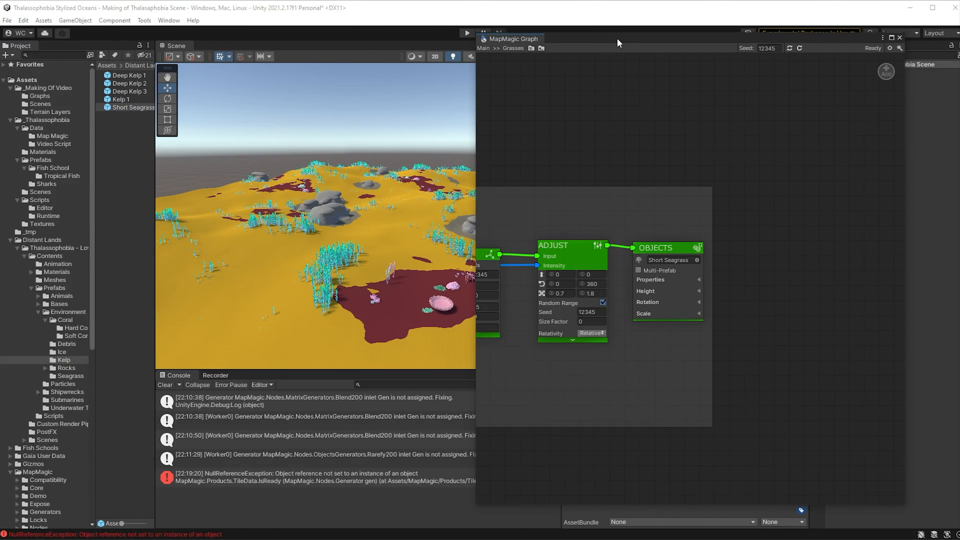
{"action": "left_click_drag", "start_coordinate": [613, 34], "coordinate": [299, 48]}
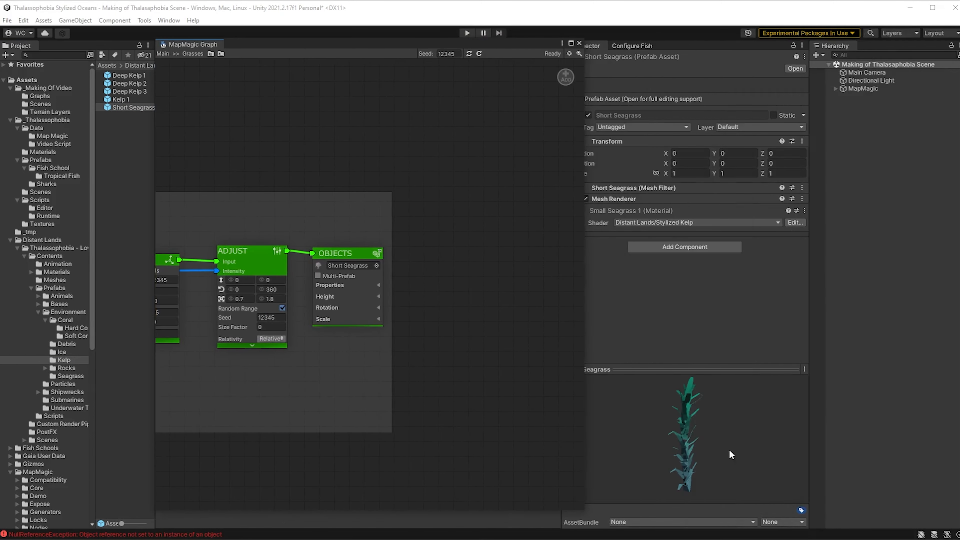
{"action": "left_click_drag", "start_coordinate": [376, 49], "coordinate": [728, 51]}
Look over the generated seagrass patches on the terrain from a closer, higher viewpoint in the Scene
{"action": "right_click_drag", "start_coordinate": [369, 290], "coordinate": [423, 312]}
{"action": "key", "text": "w"}
{"action": "key", "text": "s"}
{"action": "key", "text": "w"}
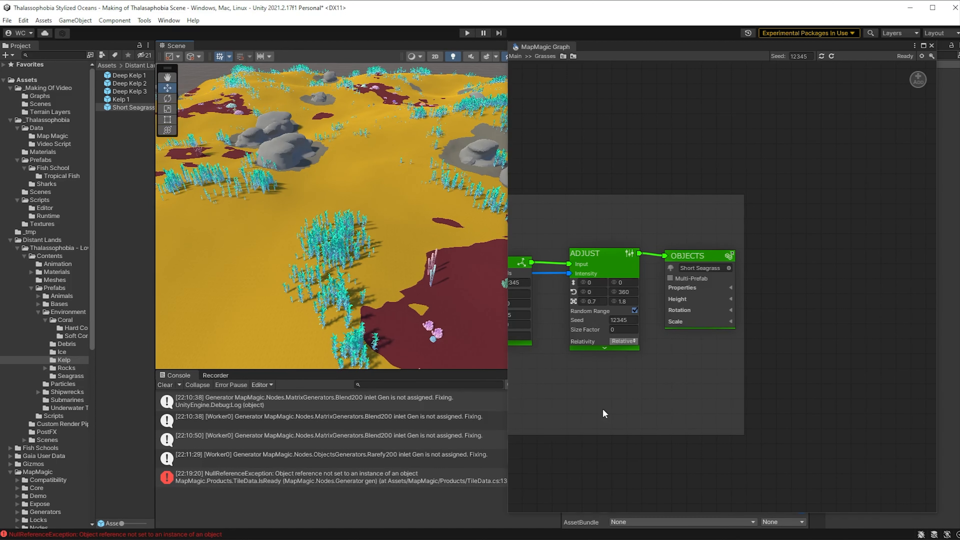
Expand the Cavity node's preview in the Short Seagrass group and display its map over the terrain in the Scene
{"action": "middle_click_drag", "start_coordinate": [606, 414], "coordinate": [945, 391]}
{"action": "middle_click_drag", "start_coordinate": [708, 418], "coordinate": [820, 401]}
{"action": "scroll", "coordinate": [764, 392], "scroll_direction": "down", "scroll_amount": 3}
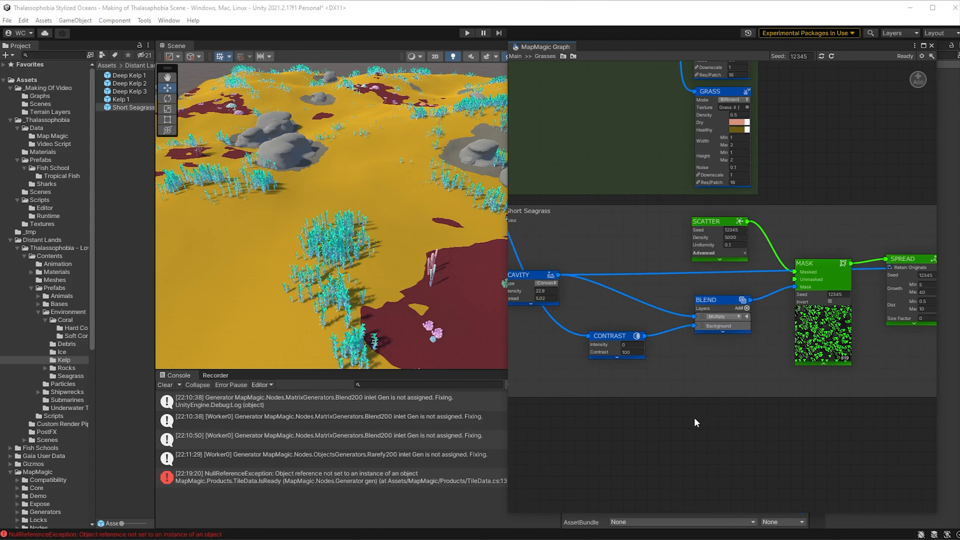
{"action": "middle_click_drag", "start_coordinate": [695, 418], "coordinate": [777, 418]}
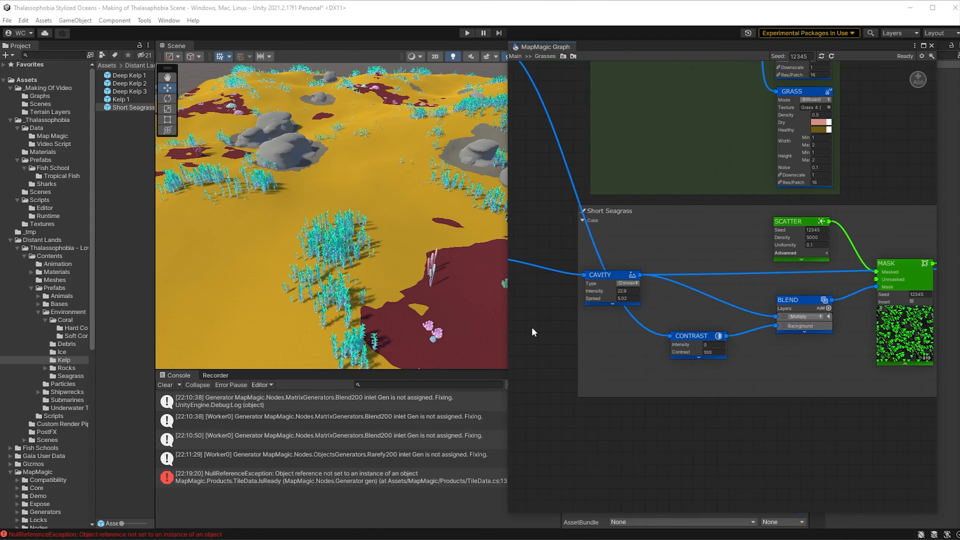
{"action": "middle_click_drag", "start_coordinate": [544, 367], "coordinate": [578, 370]}
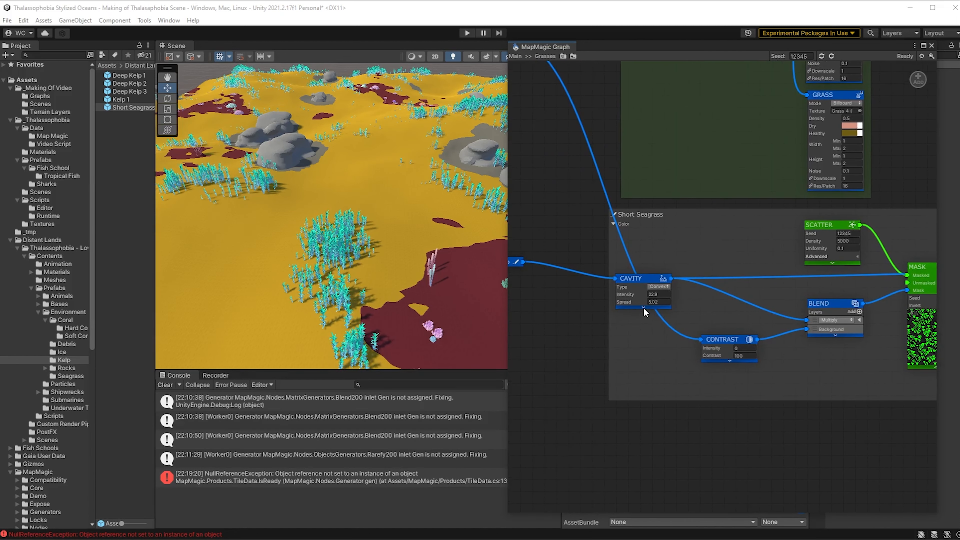
{"action": "left_click_drag", "start_coordinate": [644, 308], "coordinate": [644, 305]}
{"action": "left_click", "coordinate": [644, 307]}
{"action": "middle_click_drag", "start_coordinate": [549, 329], "coordinate": [572, 328]}
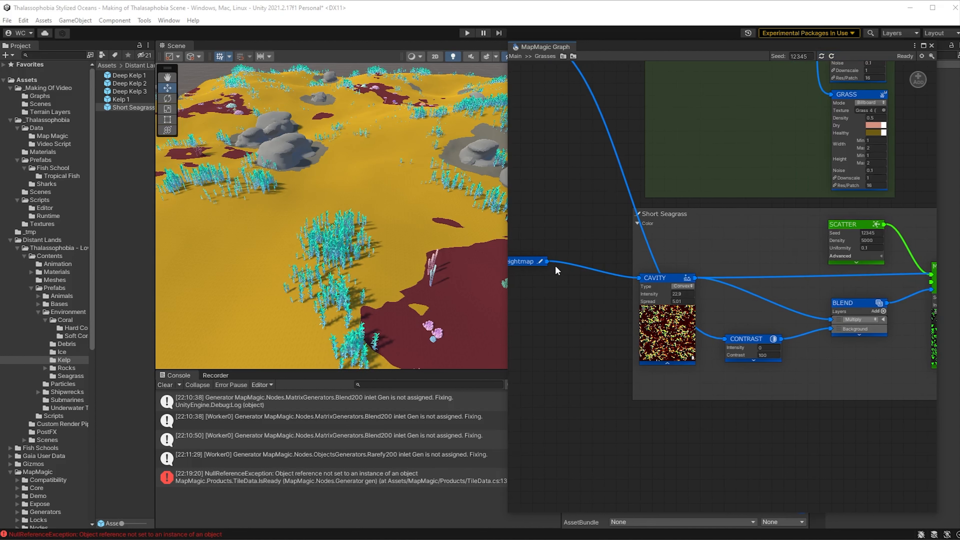
{"action": "middle_click_drag", "start_coordinate": [599, 378], "coordinate": [547, 368]}
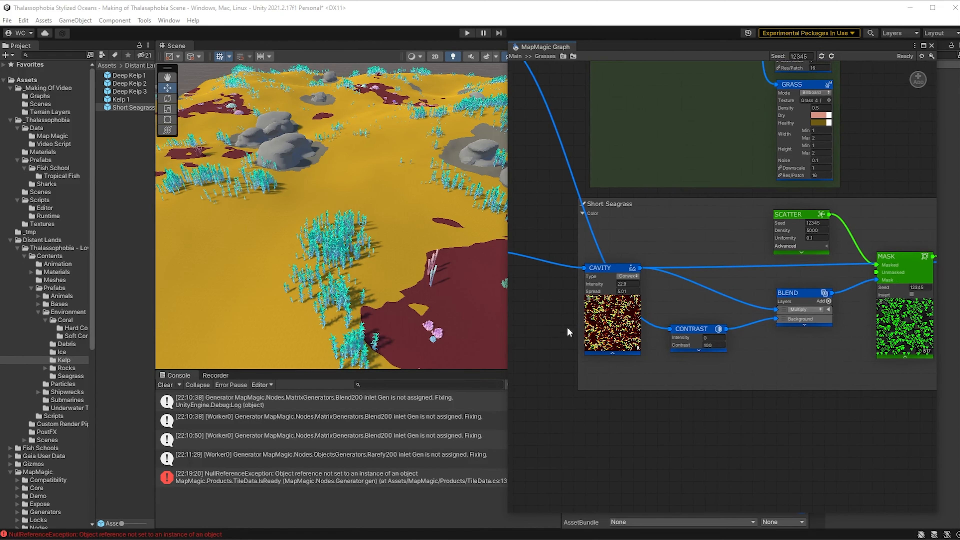
{"action": "left_click", "coordinate": [590, 298]}
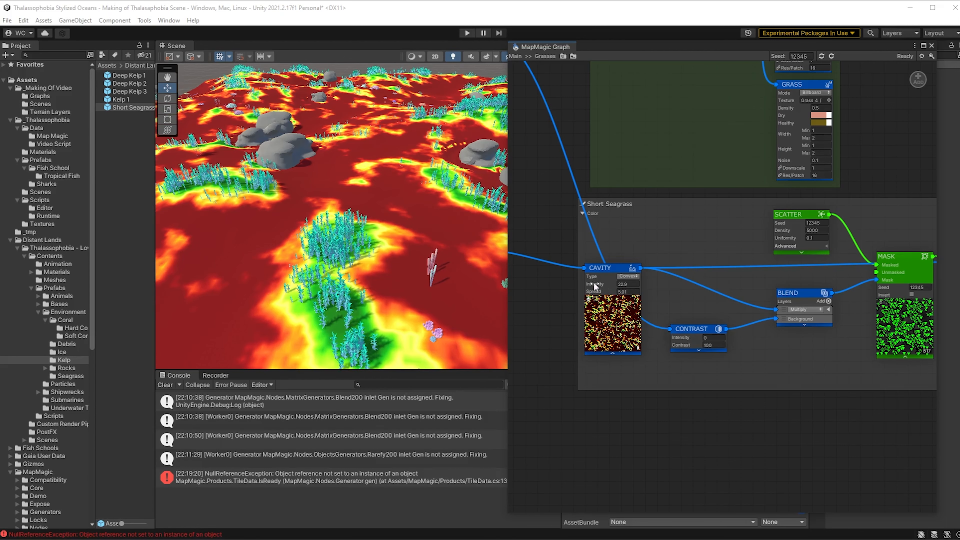
Try a Cavity Intensity of 52, then set it to 15.1, and shift the Contrast node slightly upward
{"action": "left_click_drag", "start_coordinate": [605, 286], "coordinate": [912, 319]}
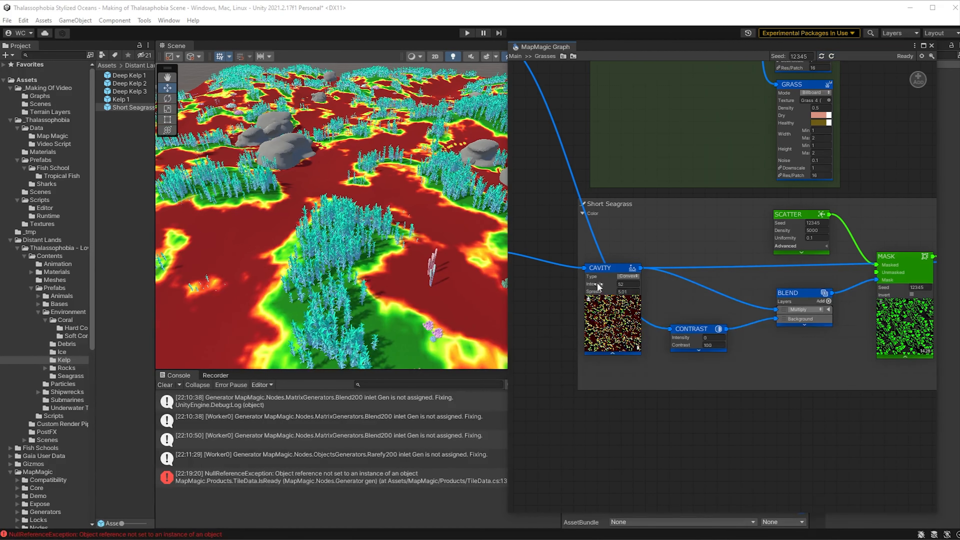
{"action": "left_click_drag", "start_coordinate": [595, 284], "coordinate": [2, 351]}
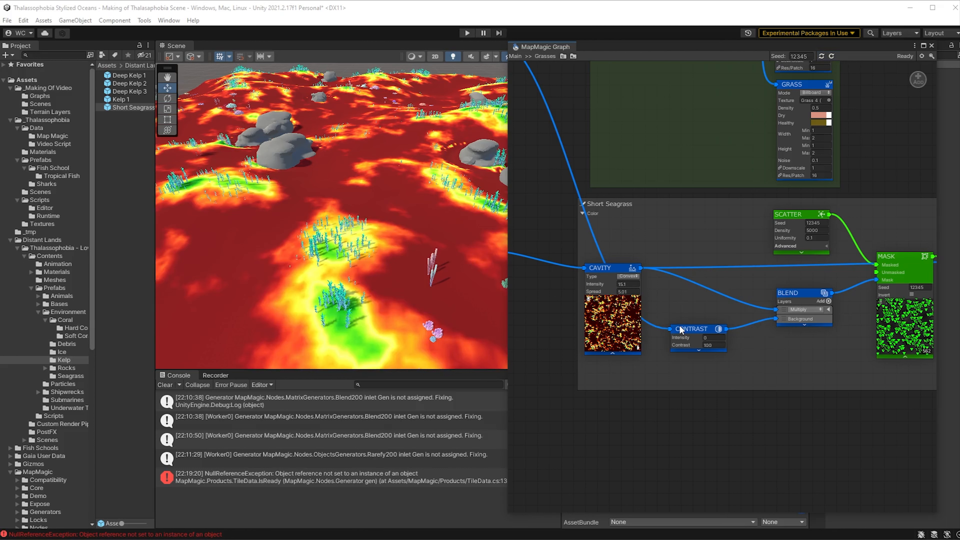
{"action": "left_click_drag", "start_coordinate": [688, 328], "coordinate": [692, 320]}
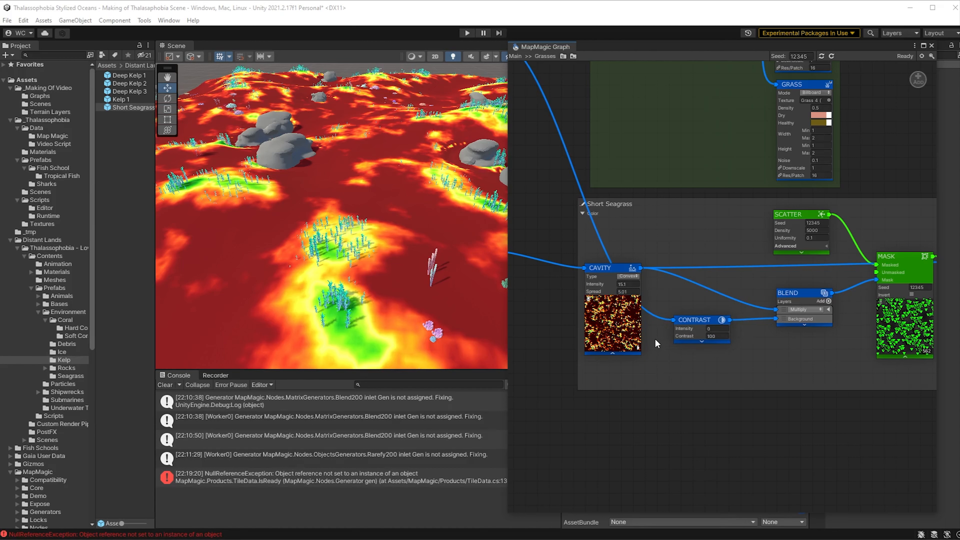
Expand the Contrast node's preview in the Short Seagrass group and display its map over the terrain
{"action": "left_click", "coordinate": [701, 341]}
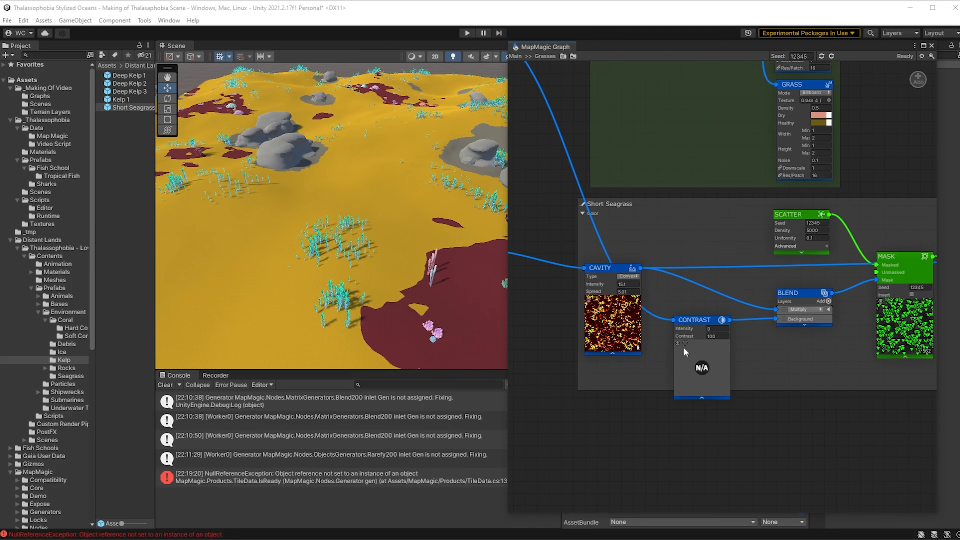
{"action": "left_click", "coordinate": [678, 344]}
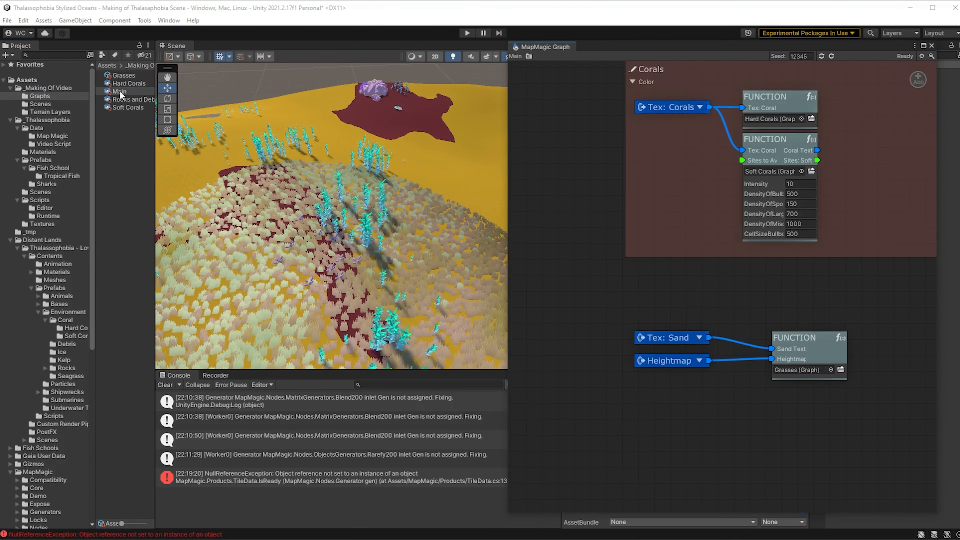
Detach the Tex: Sand portal from the Textures node in the Main graph and place it well below the Tex: Corals portal
{"action": "middle_click_drag", "start_coordinate": [871, 231], "coordinate": [627, 498]}
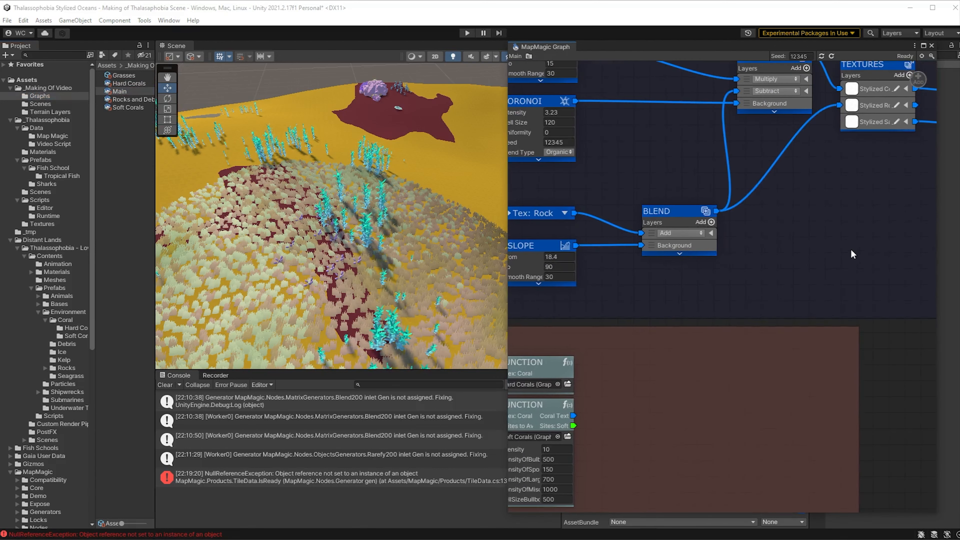
{"action": "middle_click_drag", "start_coordinate": [851, 249], "coordinate": [623, 435]}
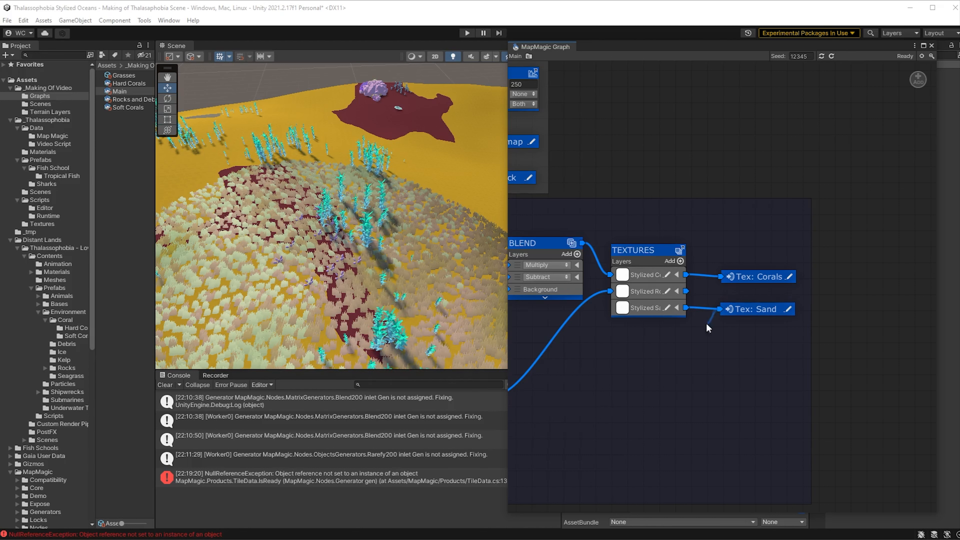
{"action": "left_click_drag", "start_coordinate": [747, 316], "coordinate": [780, 445]}
Add a map Enter portal named "Tex: Rock" beneath Tex: Corals and connect the Textures node's rock output to it
{"action": "right_click", "coordinate": [736, 308]}
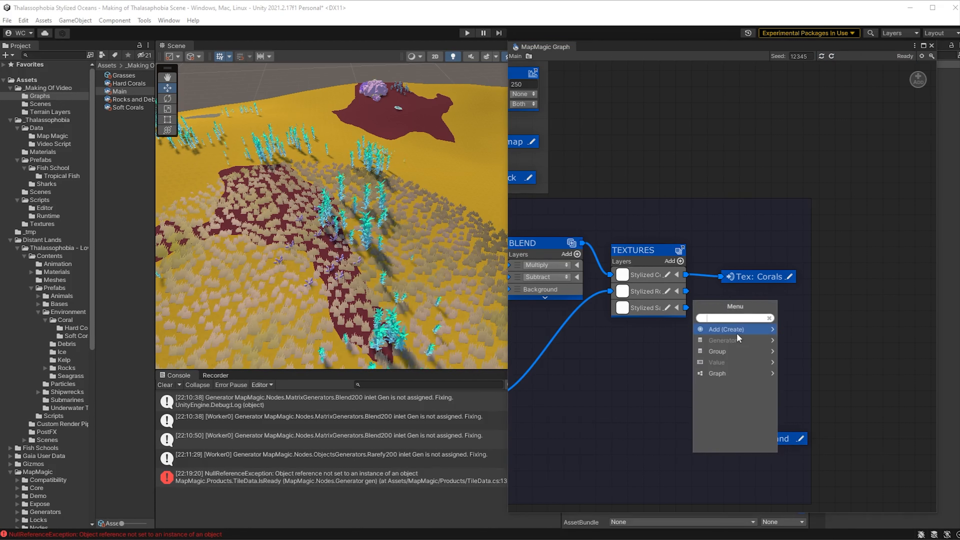
{"action": "type", "text": "enter"}
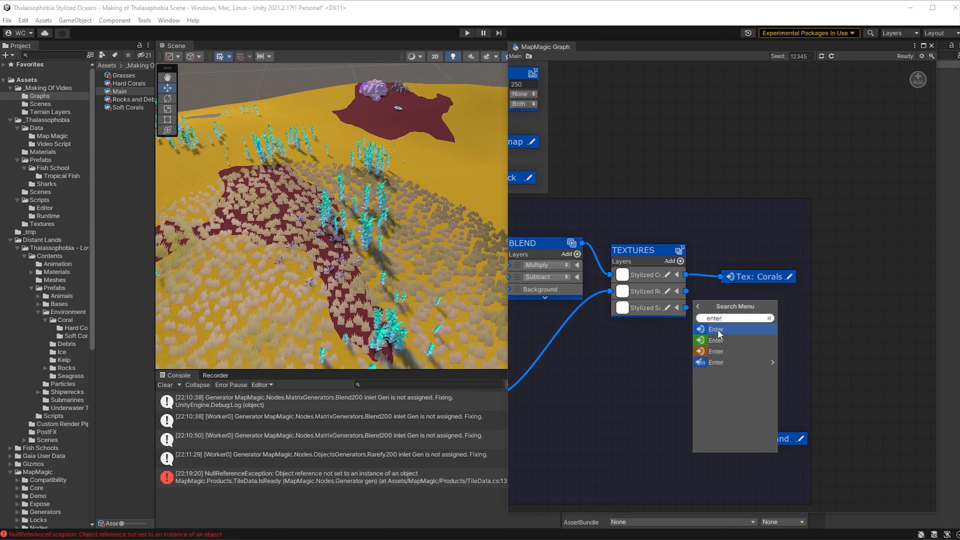
{"action": "left_click", "coordinate": [718, 329]}
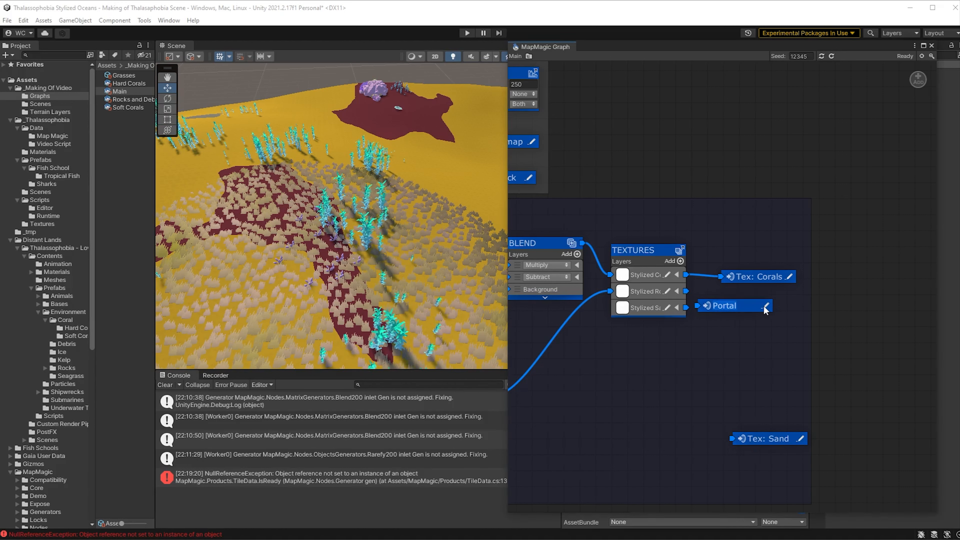
{"action": "left_click", "coordinate": [764, 306]}
{"action": "type", "text": "Tex: Rock"}
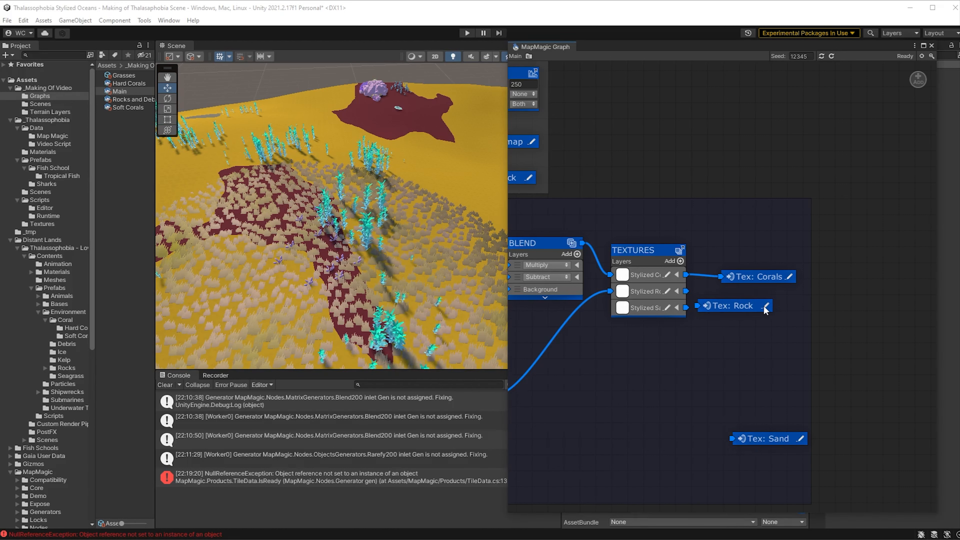
{"action": "left_click_drag", "start_coordinate": [764, 306], "coordinate": [725, 295]}
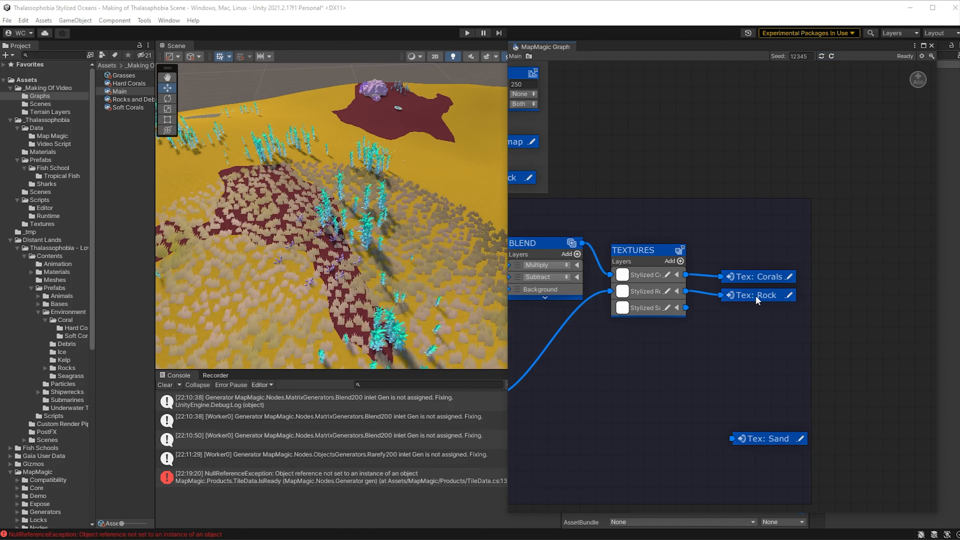
Add a Blend node beside the Tex: Sand portal, connect its output to the portal, and align the two
{"action": "right_click", "coordinate": [665, 426]}
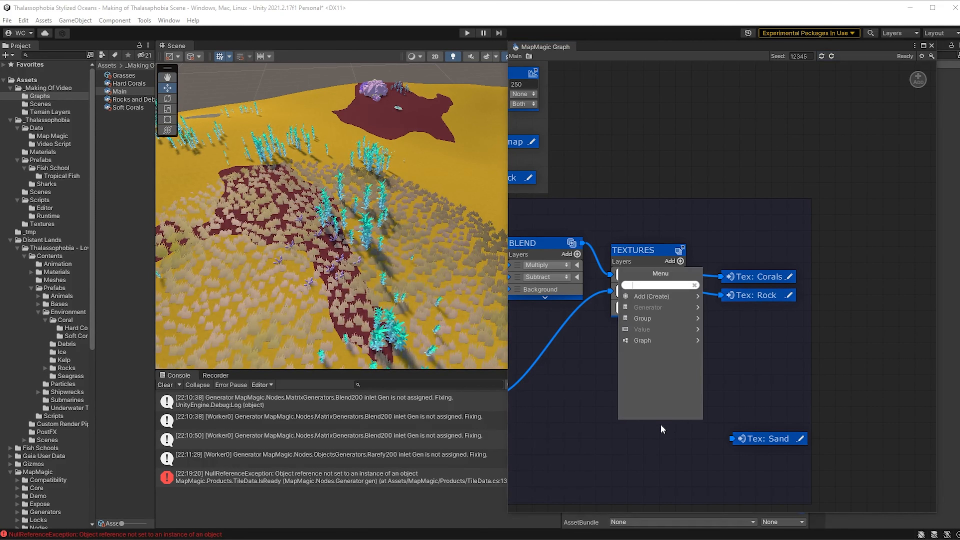
{"action": "type", "text": "blend"}
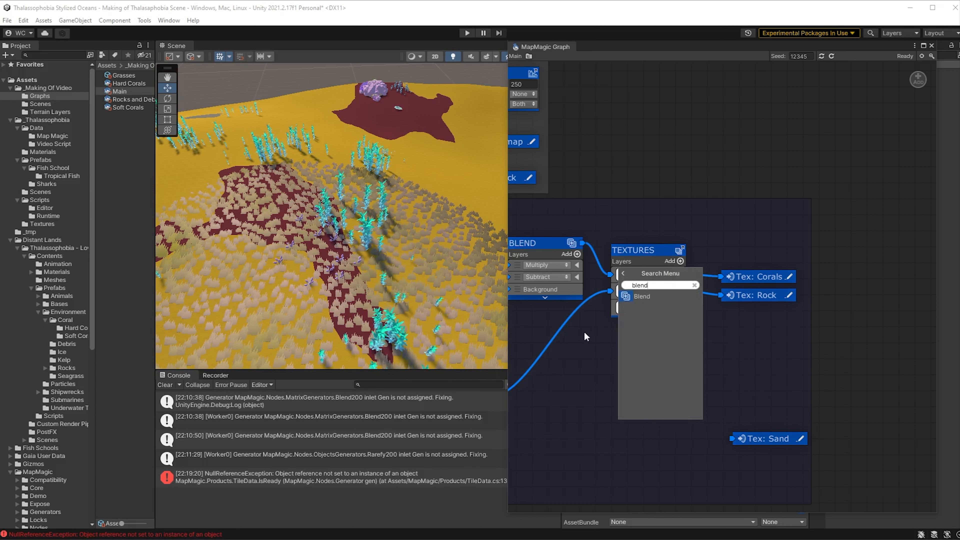
{"action": "left_click", "coordinate": [642, 296]}
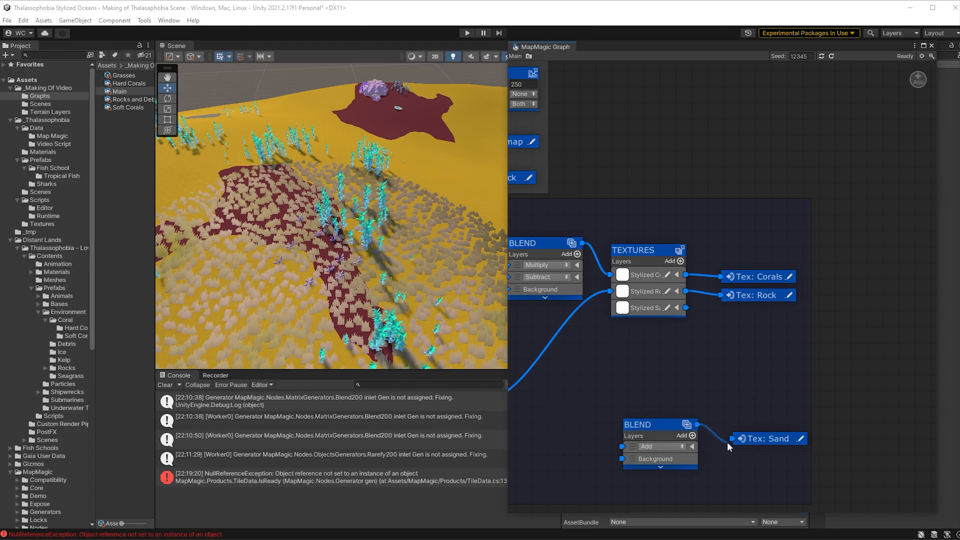
{"action": "left_click_drag", "start_coordinate": [727, 442], "coordinate": [768, 425]}
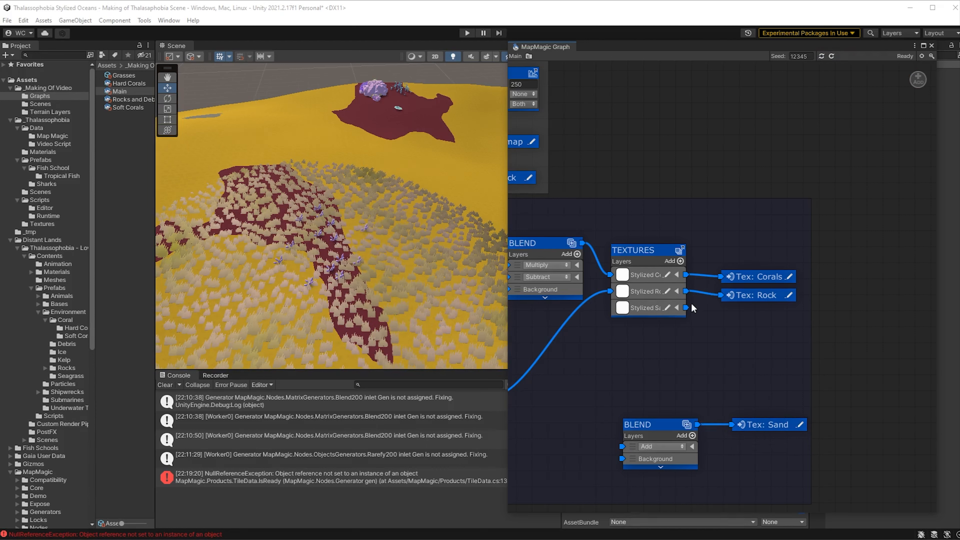
Connect the sand output to the new Blend's Background, the rock output to its layer, and the corals output to an added layer
{"action": "left_click_drag", "start_coordinate": [687, 307], "coordinate": [619, 461]}
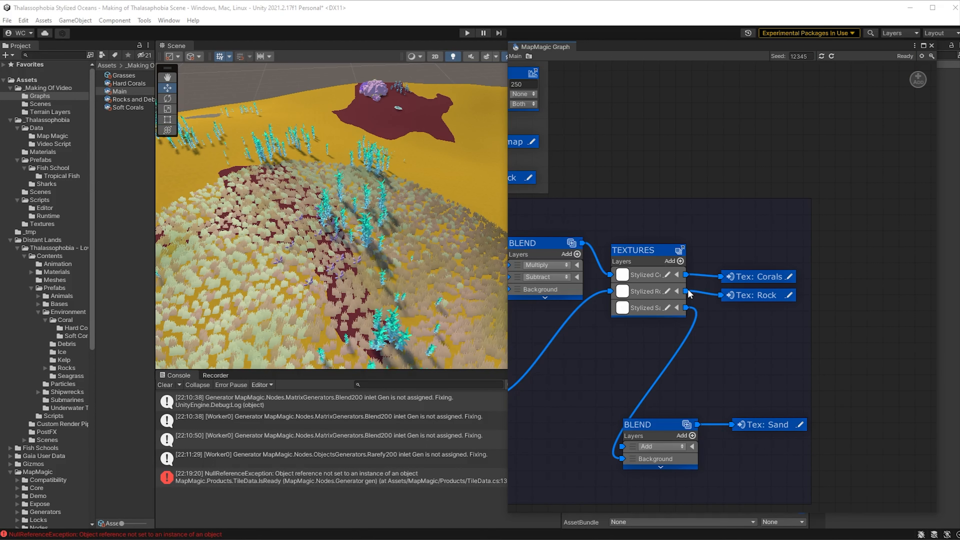
{"action": "left_click_drag", "start_coordinate": [687, 296], "coordinate": [630, 447]}
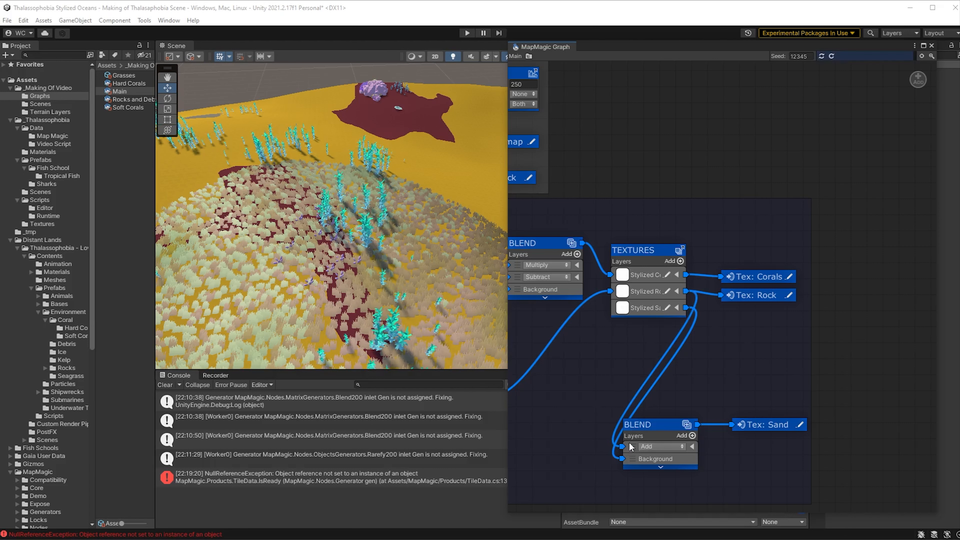
{"action": "left_click", "coordinate": [692, 435]}
{"action": "left_click_drag", "start_coordinate": [686, 275], "coordinate": [623, 448]}
Set both upper layers of the new Blend node to Subtract and open the Grasses graph
{"action": "left_click", "coordinate": [662, 459]}
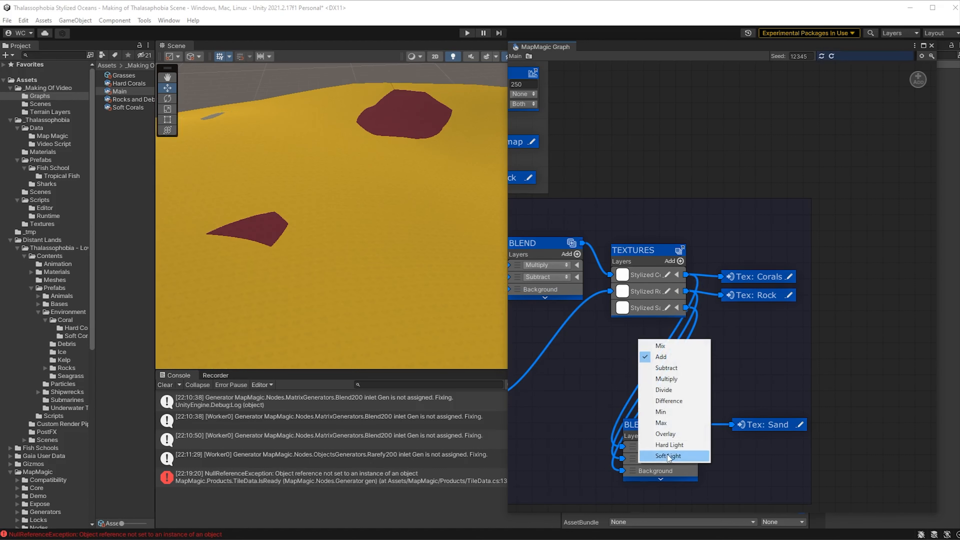
{"action": "left_click", "coordinate": [666, 367]}
{"action": "left_click", "coordinate": [663, 447]}
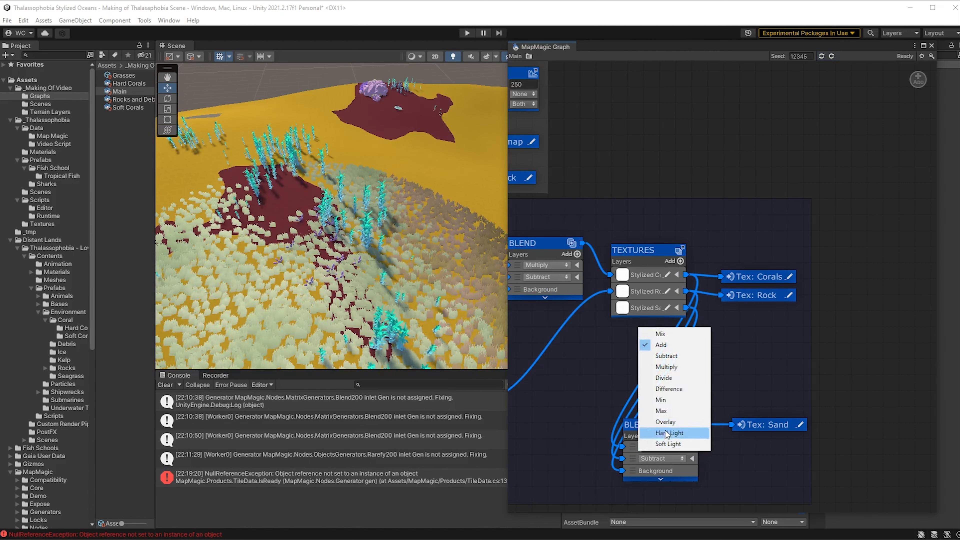
{"action": "left_click", "coordinate": [667, 355]}
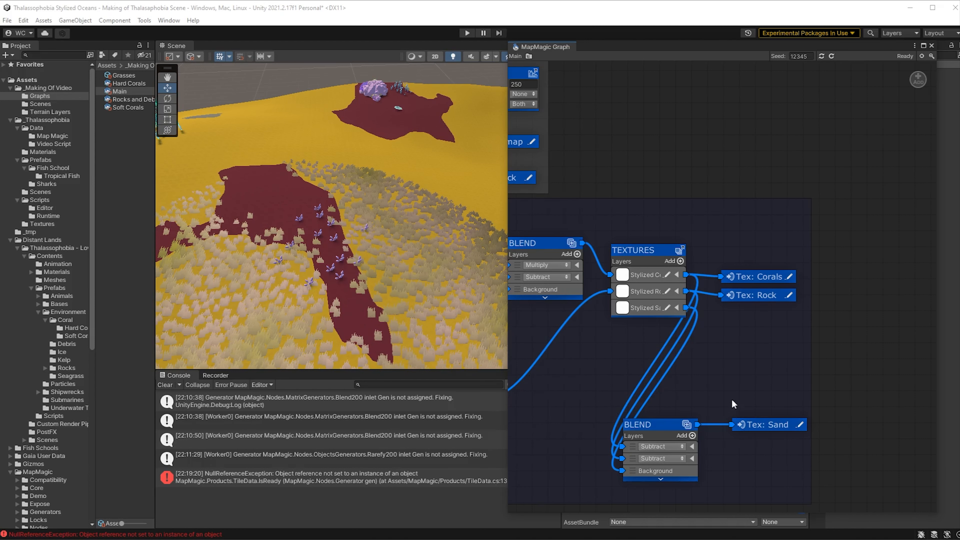
{"action": "double_click", "coordinate": [125, 78]}
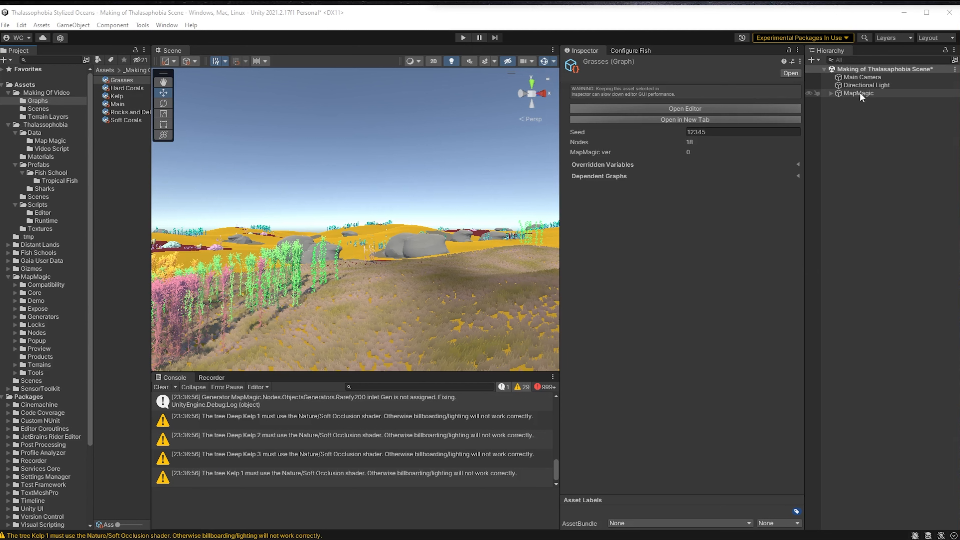
Set the MapMagic object's Detail Distance to 800 in its trees, details and grass properties
{"action": "left_click", "coordinate": [860, 92]}
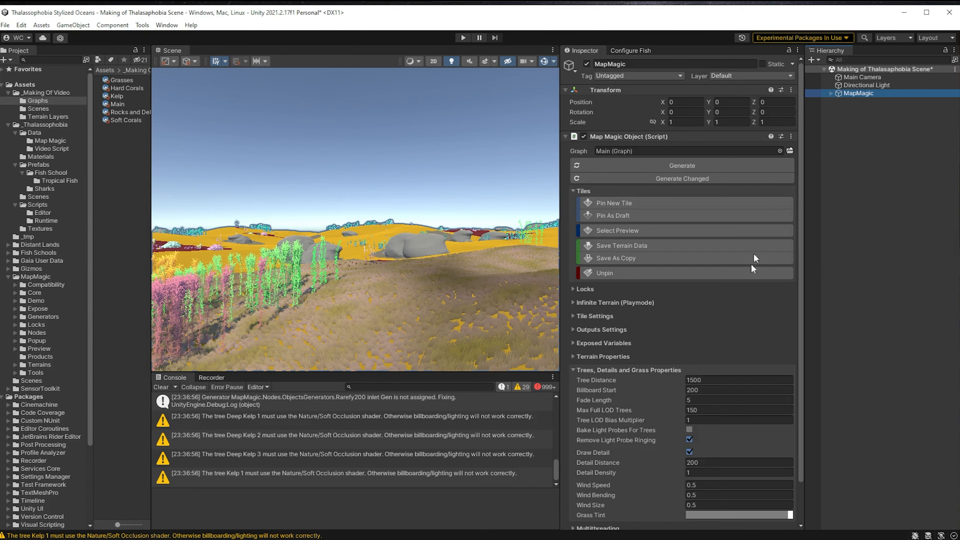
{"action": "left_click", "coordinate": [709, 462]}
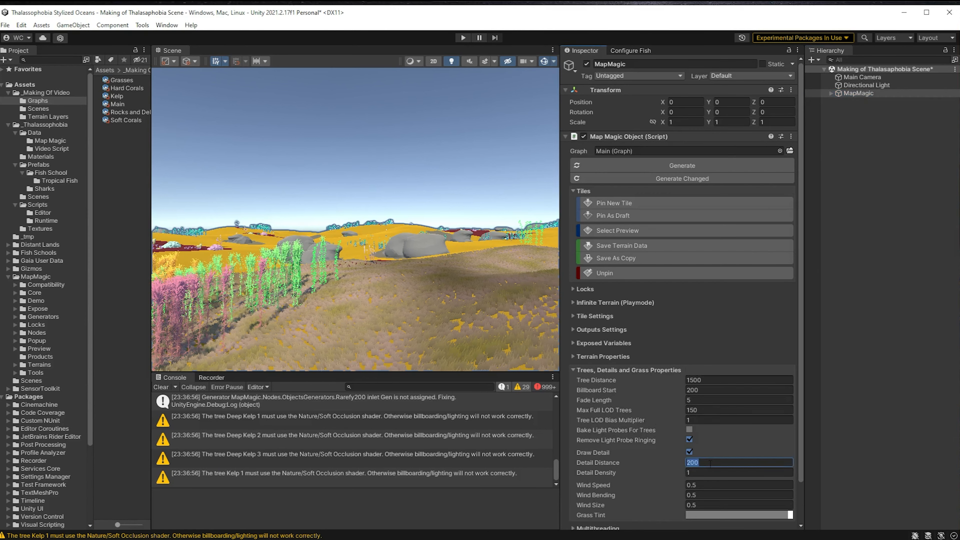
{"action": "type", "text": "800"}
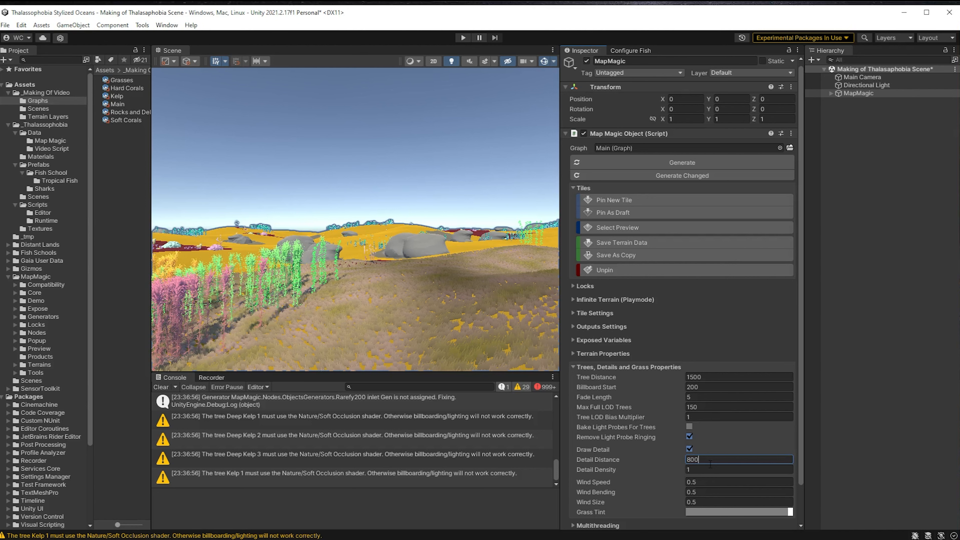
{"action": "key", "text": "Tab"}
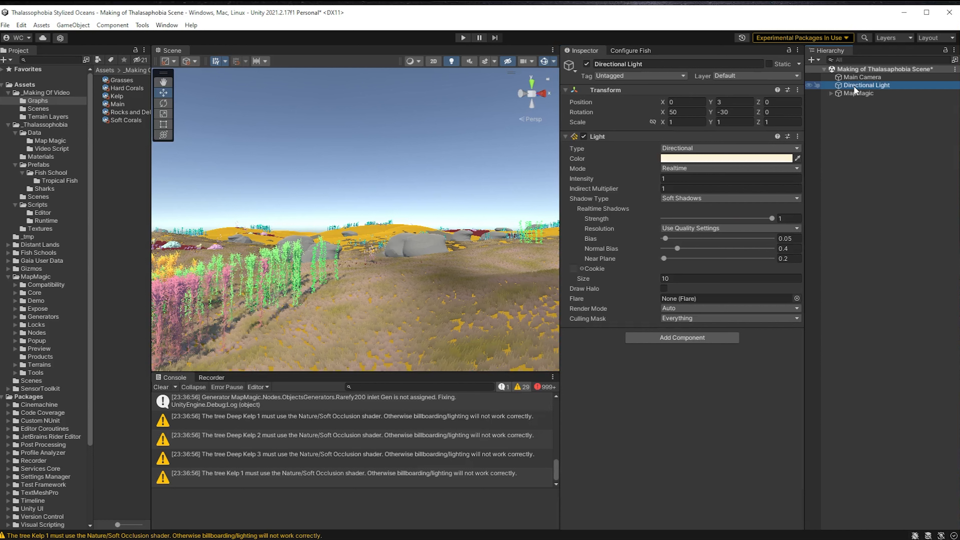
Open the Grasses graph and examine how the Billboards and Short Seagrass groups are wired, focusing on the Blend, Selector and Grass nodes
{"action": "double_click", "coordinate": [121, 80]}
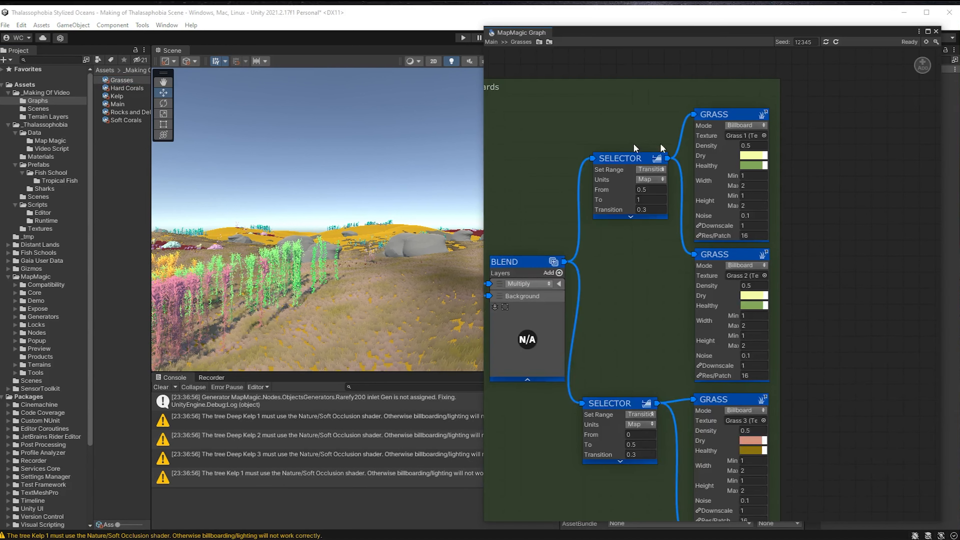
{"action": "middle_click_drag", "start_coordinate": [715, 369], "coordinate": [793, 289]}
{"action": "scroll", "coordinate": [747, 291], "scroll_direction": "down", "scroll_amount": 3}
{"action": "scroll", "coordinate": [745, 292], "scroll_direction": "down", "scroll_amount": 2}
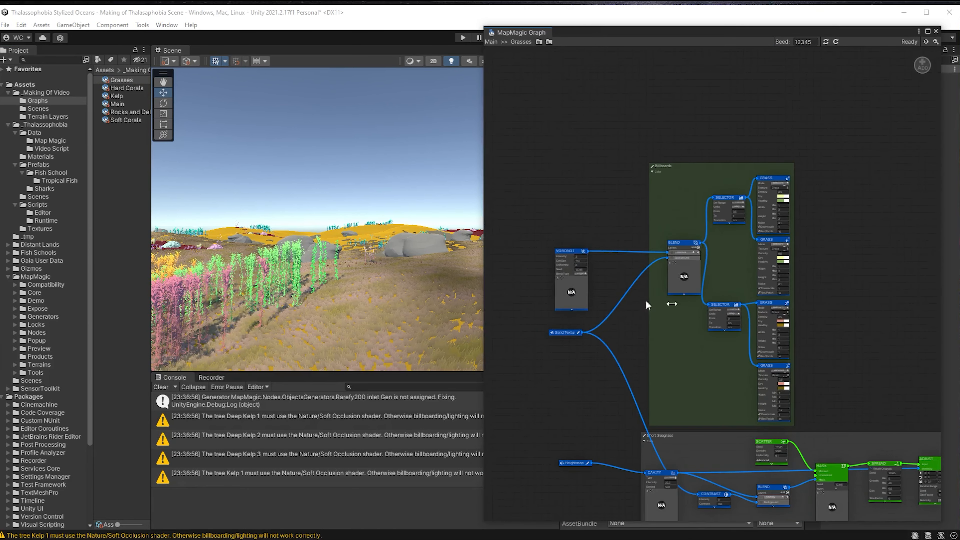
{"action": "middle_click_drag", "start_coordinate": [825, 465], "coordinate": [733, 299]}
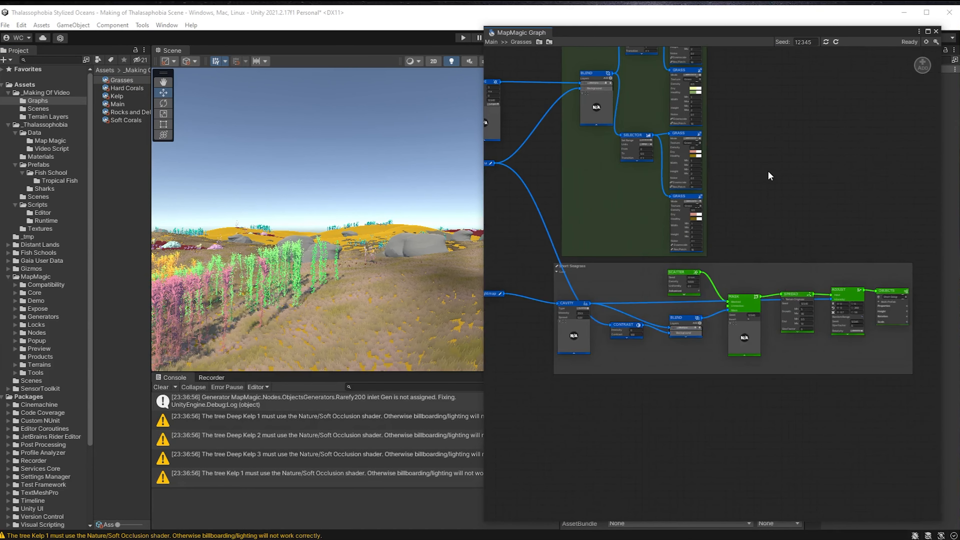
{"action": "middle_click_drag", "start_coordinate": [769, 174], "coordinate": [851, 362]}
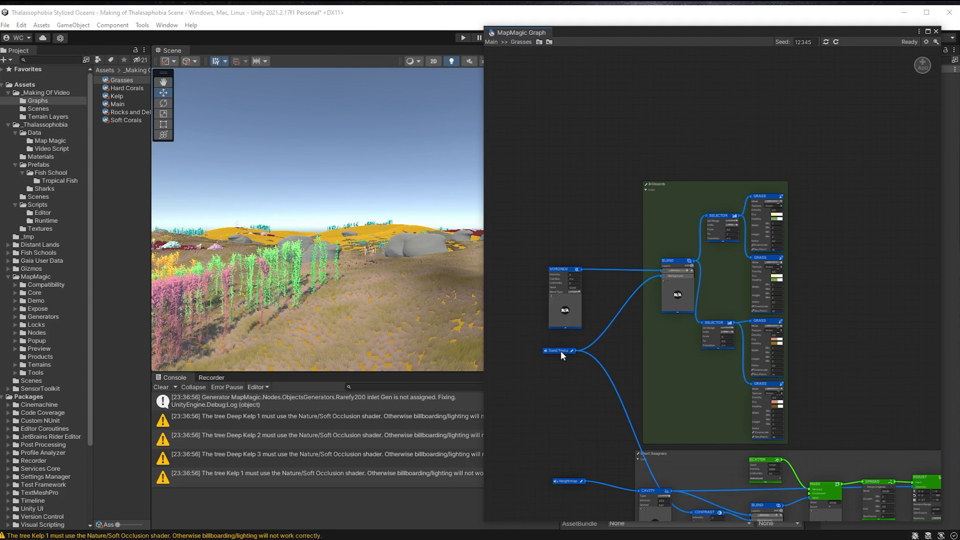
{"action": "scroll", "coordinate": [677, 306], "scroll_direction": "up", "scroll_amount": 5}
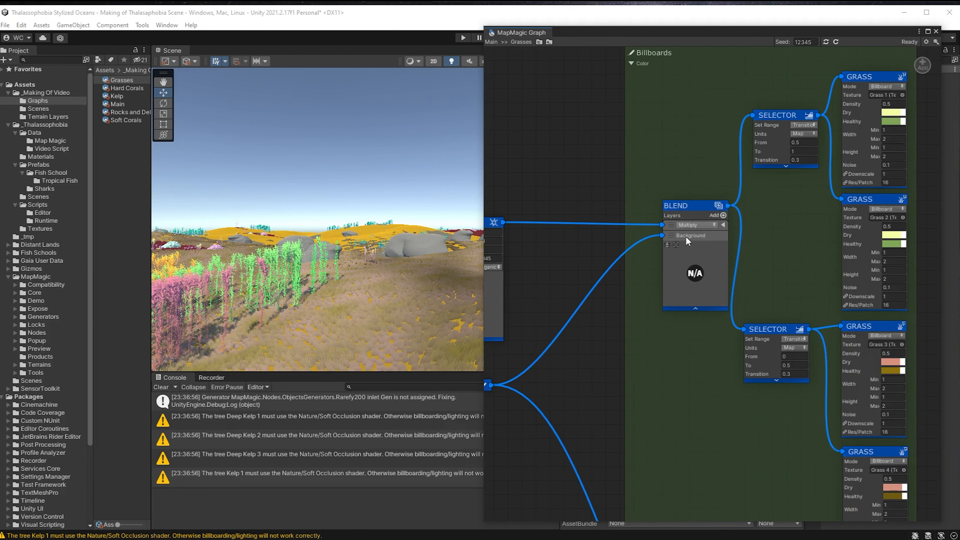
{"action": "middle_click_drag", "start_coordinate": [761, 236], "coordinate": [619, 289]}
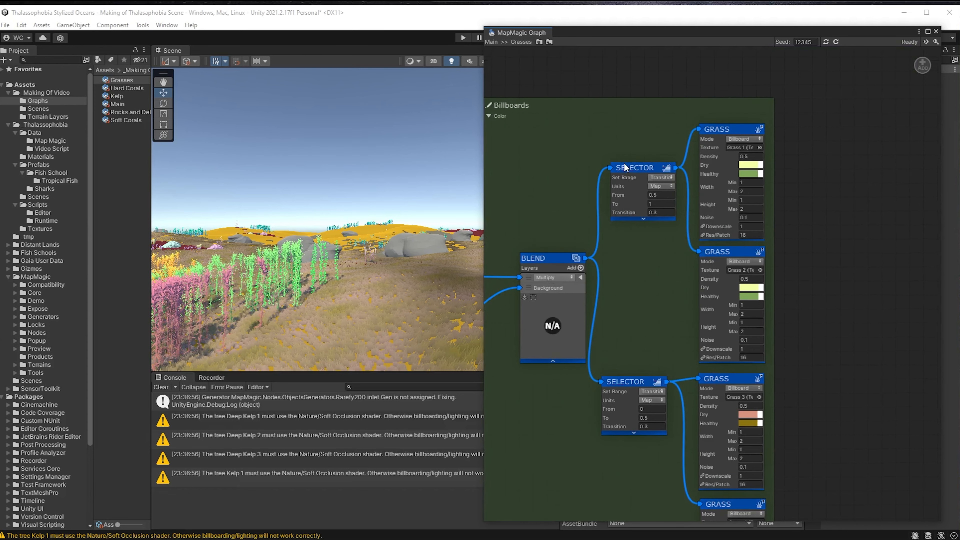